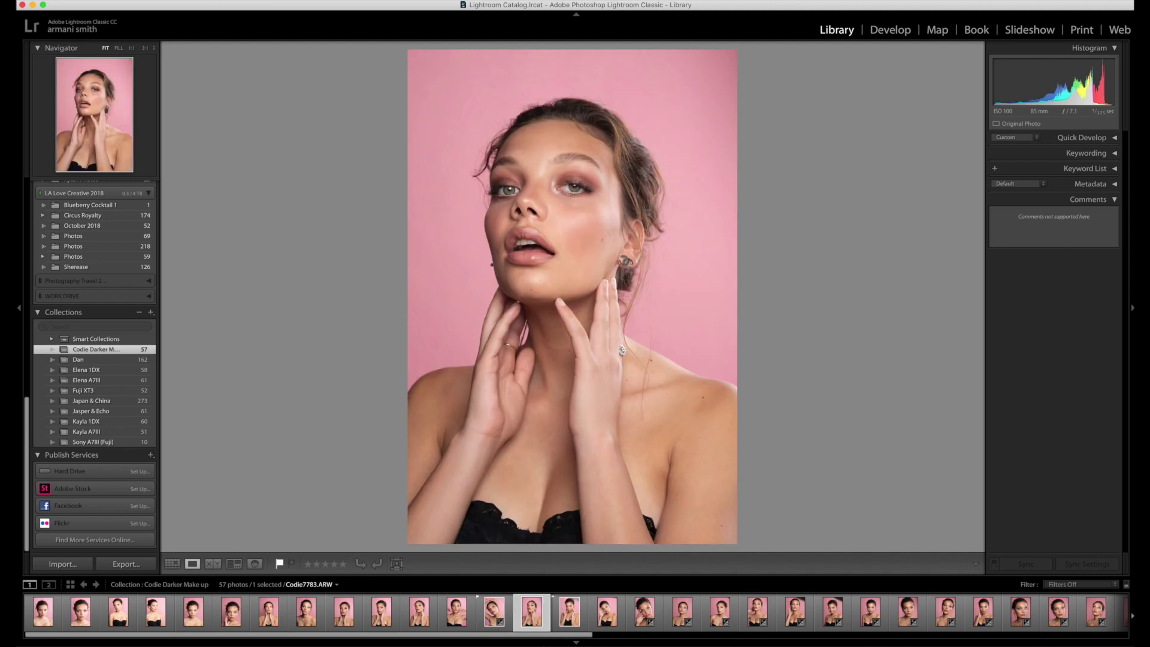
{"action": "key", "text": "Left"}
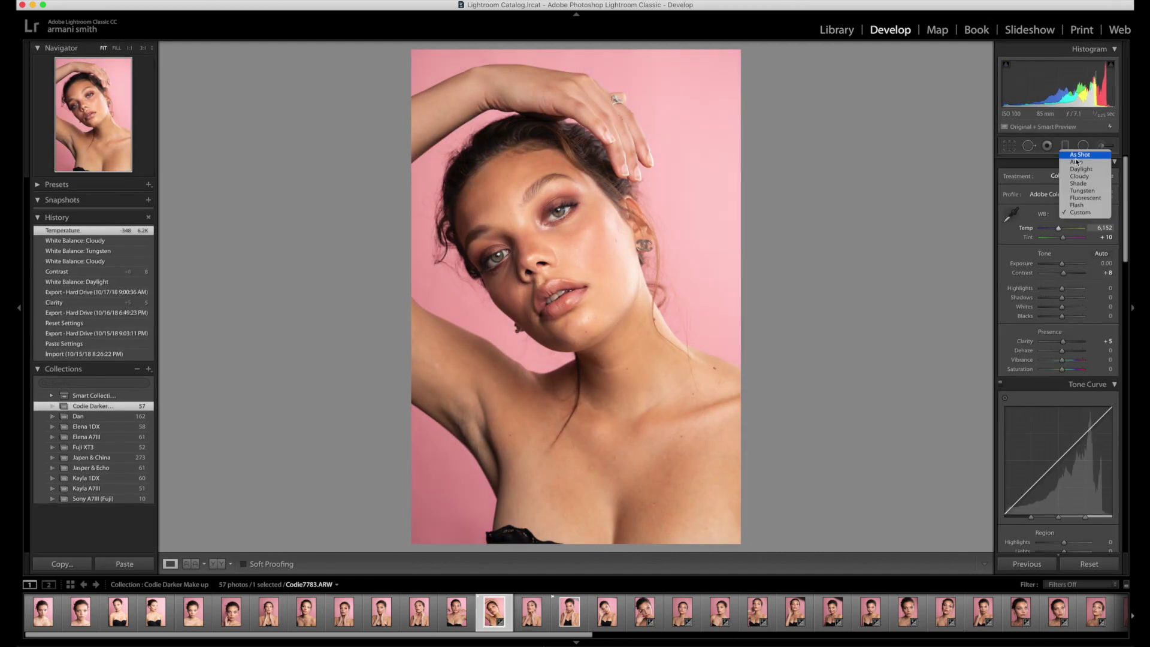
{"action": "key", "text": "Right"}
{"action": "key", "text": "p"}
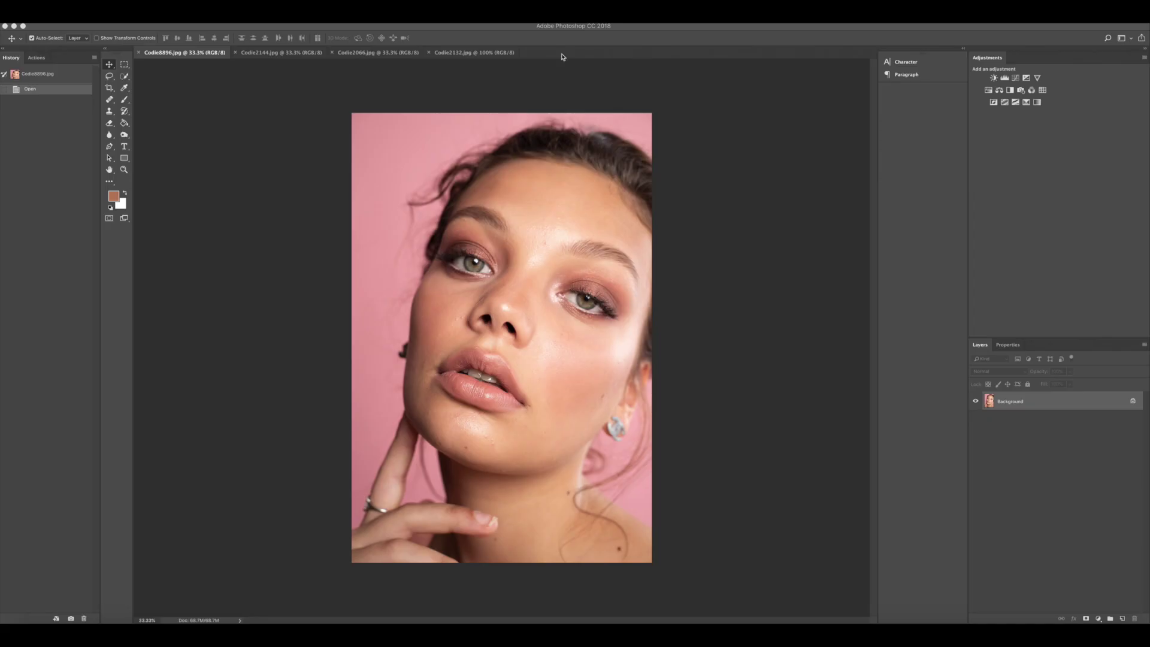
Step: Switch to Photoshop, duplicate the Background layer of Codie8896.jpg and activate the Patch Tool
{"action": "left_click", "coordinate": [560, 35]}
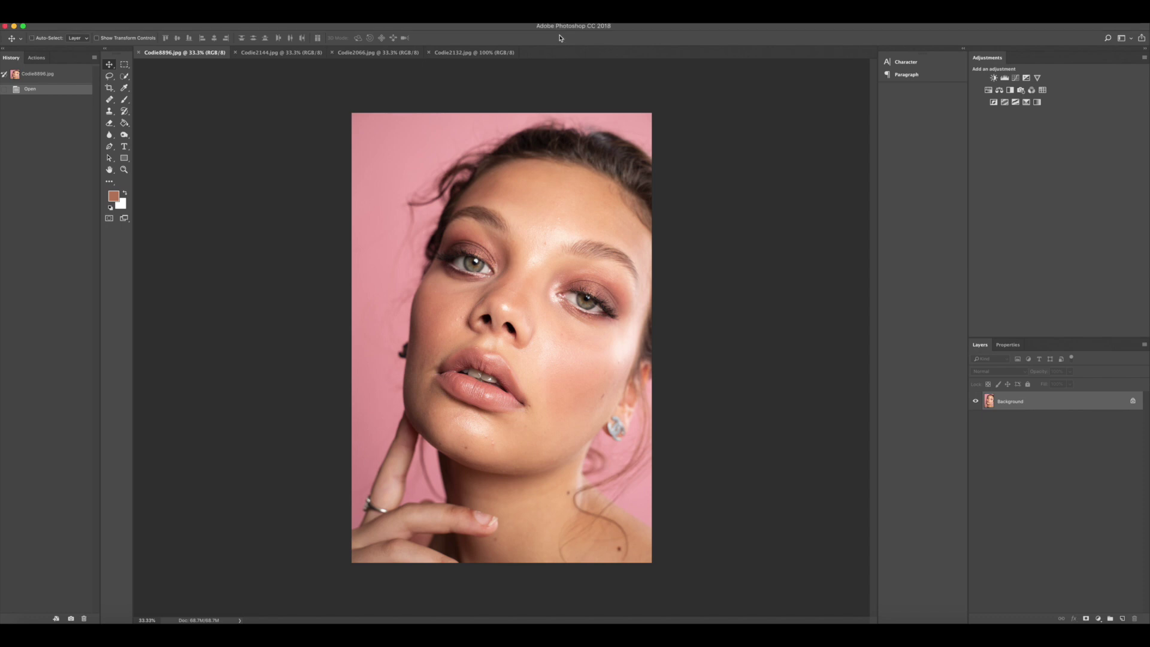
{"action": "key", "text": "super+j"}
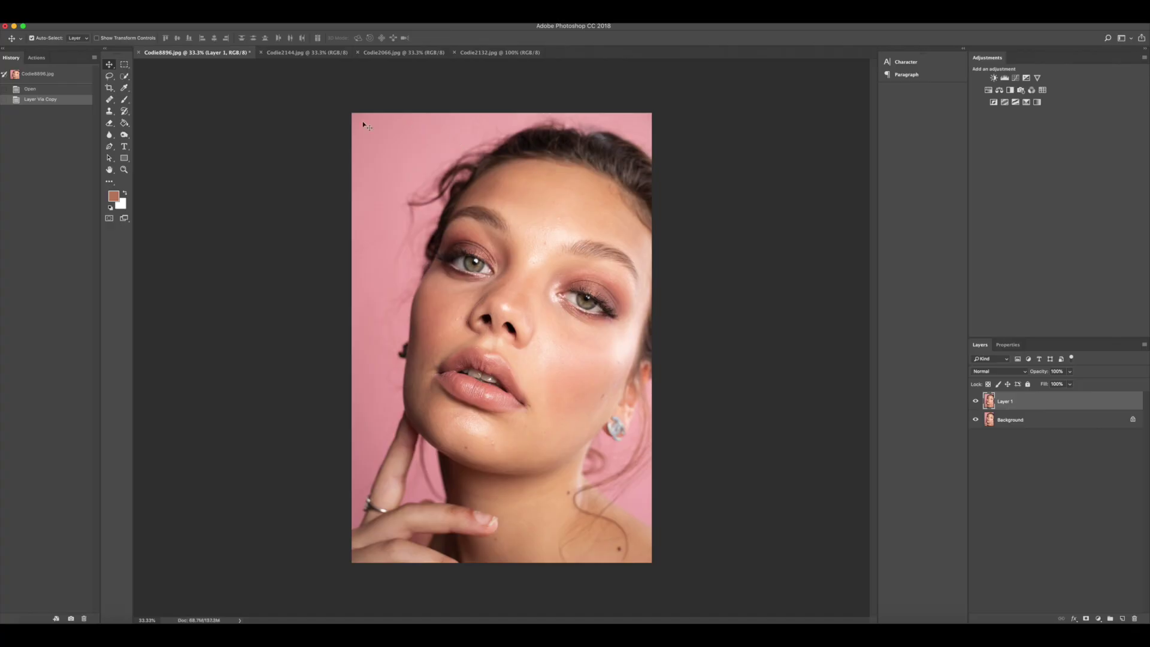
{"action": "left_click", "coordinate": [111, 101]}
{"action": "key", "text": "super+1"}
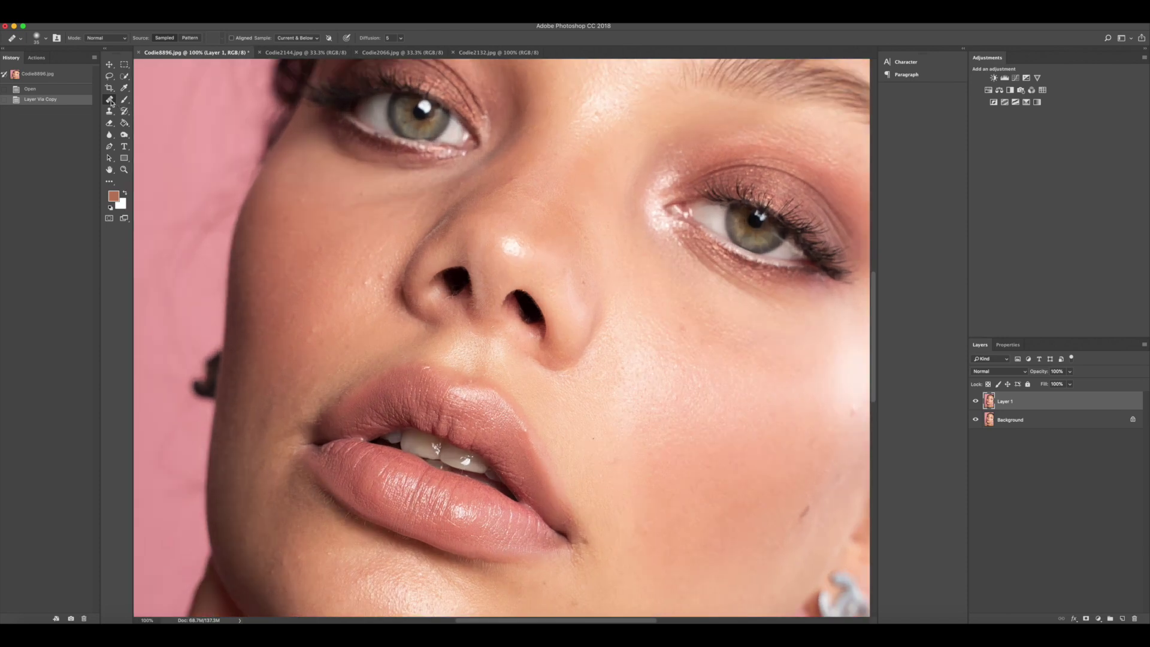
{"action": "right_click", "coordinate": [111, 101]}
{"action": "left_click", "coordinate": [144, 117]}
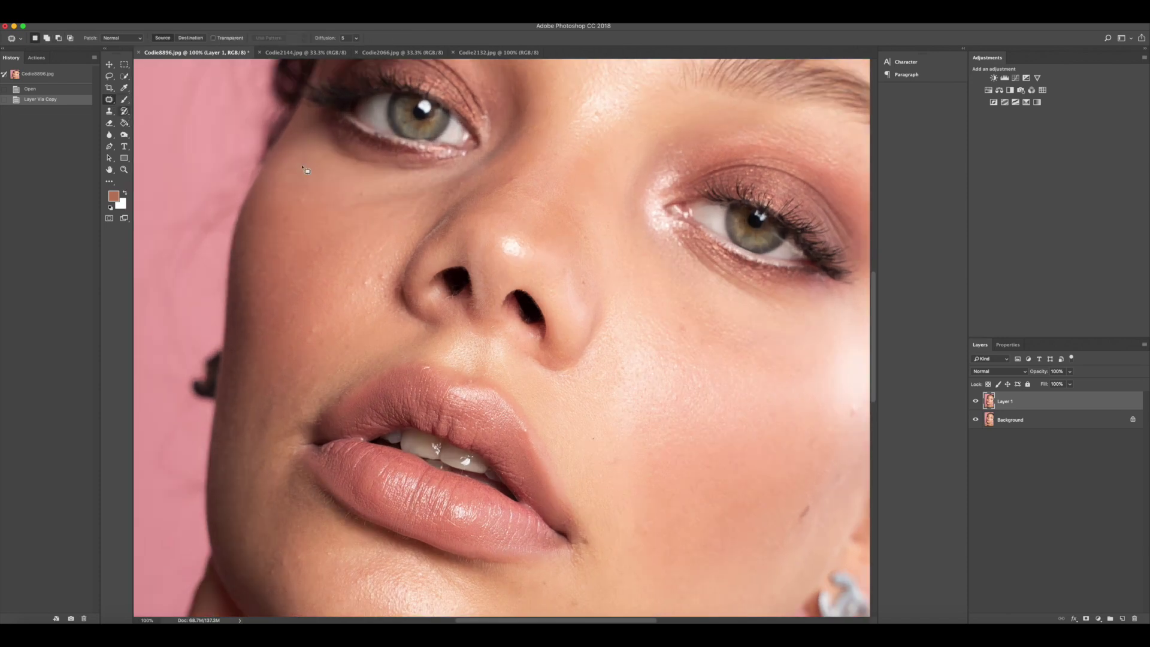
Step: Patch the blemishes on the shadowed cheek, beside the nose and down toward the mouth
{"action": "left_click_drag", "start_coordinate": [391, 238], "coordinate": [392, 239]}
{"action": "left_click_drag", "start_coordinate": [392, 239], "coordinate": [379, 250]}
{"action": "left_click_drag", "start_coordinate": [339, 245], "coordinate": [337, 246]}
{"action": "mouse_move", "coordinate": [338, 245]}
{"action": "left_mouse_down"}
{"action": "mouse_move", "coordinate": [386, 268]}
{"action": "mouse_move", "coordinate": [359, 276]}
{"action": "left_mouse_up"}
{"action": "mouse_move", "coordinate": [370, 279]}
{"action": "left_mouse_down"}
{"action": "mouse_move", "coordinate": [352, 300]}
{"action": "mouse_move", "coordinate": [338, 279]}
{"action": "mouse_move", "coordinate": [318, 309]}
{"action": "mouse_move", "coordinate": [347, 347]}
{"action": "left_mouse_up"}
{"action": "left_click", "coordinate": [361, 343]}
{"action": "left_click_drag", "start_coordinate": [348, 346], "coordinate": [332, 338]}
{"action": "left_click_drag", "start_coordinate": [323, 333], "coordinate": [322, 335]}
Step: Patch the marks under the eye and along the outer edge of the shadowed cheek
{"action": "left_click_drag", "start_coordinate": [350, 197], "coordinate": [351, 195]}
{"action": "mouse_move", "coordinate": [352, 196]}
{"action": "left_mouse_down"}
{"action": "mouse_move", "coordinate": [335, 187]}
{"action": "mouse_move", "coordinate": [287, 210]}
{"action": "left_mouse_up"}
{"action": "mouse_move", "coordinate": [288, 210]}
{"action": "left_mouse_down"}
{"action": "mouse_move", "coordinate": [262, 193]}
{"action": "mouse_move", "coordinate": [284, 171]}
{"action": "left_mouse_up"}
{"action": "mouse_move", "coordinate": [278, 181]}
{"action": "left_mouse_down"}
{"action": "mouse_move", "coordinate": [244, 237]}
{"action": "mouse_move", "coordinate": [265, 200]}
{"action": "mouse_move", "coordinate": [247, 219]}
{"action": "mouse_move", "coordinate": [273, 206]}
{"action": "left_mouse_up"}
{"action": "left_click_drag", "start_coordinate": [272, 211], "coordinate": [282, 220]}
{"action": "left_click", "coordinate": [320, 231]}
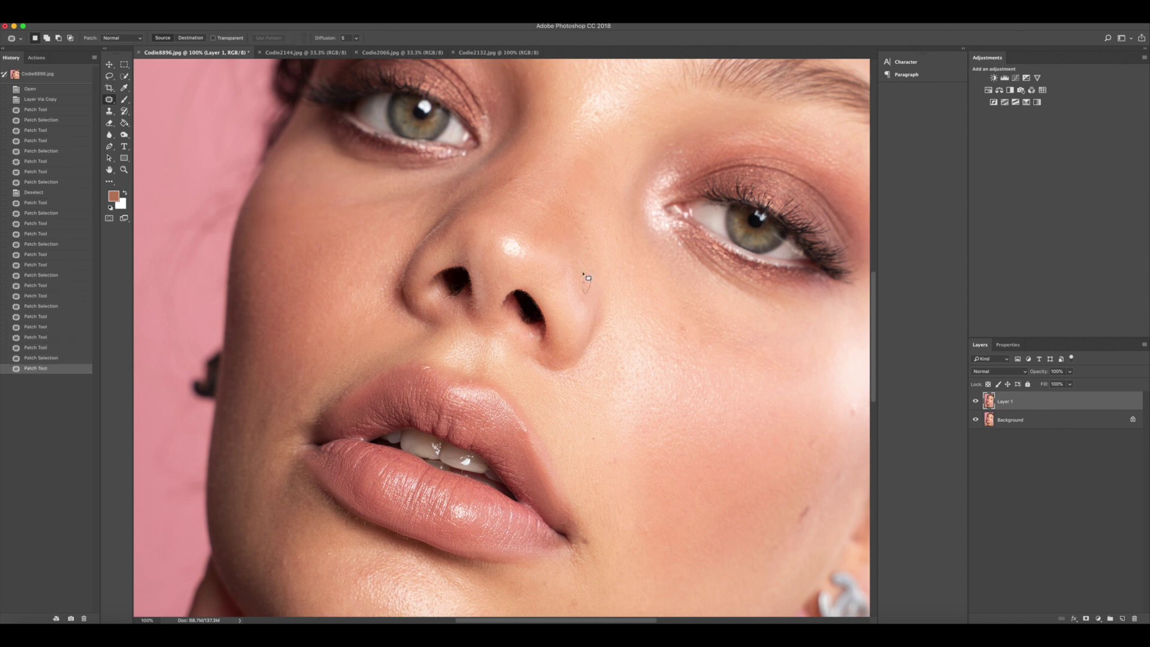
Step: Patch the spots on the side of the nose and under the eye on the brighter side of the face
{"action": "left_click_drag", "start_coordinate": [583, 279], "coordinate": [585, 280]}
{"action": "left_click_drag", "start_coordinate": [586, 280], "coordinate": [594, 254]}
{"action": "left_click", "coordinate": [637, 265]}
{"action": "left_click_drag", "start_coordinate": [677, 321], "coordinate": [671, 320]}
{"action": "left_click_drag", "start_coordinate": [682, 332], "coordinate": [686, 293]}
{"action": "left_click", "coordinate": [740, 339]}
{"action": "left_click_drag", "start_coordinate": [695, 341], "coordinate": [698, 334]}
{"action": "left_click_drag", "start_coordinate": [704, 340], "coordinate": [685, 323]}
{"action": "key", "text": "super+d"}
Step: Patch the small blemish on the upper nose bridge between the eyes and clear the selection
{"action": "left_click_drag", "start_coordinate": [606, 111], "coordinate": [607, 111]}
{"action": "key", "text": "super+d"}
{"action": "left_click_drag", "start_coordinate": [608, 110], "coordinate": [618, 99]}
{"action": "key", "text": "super+d"}
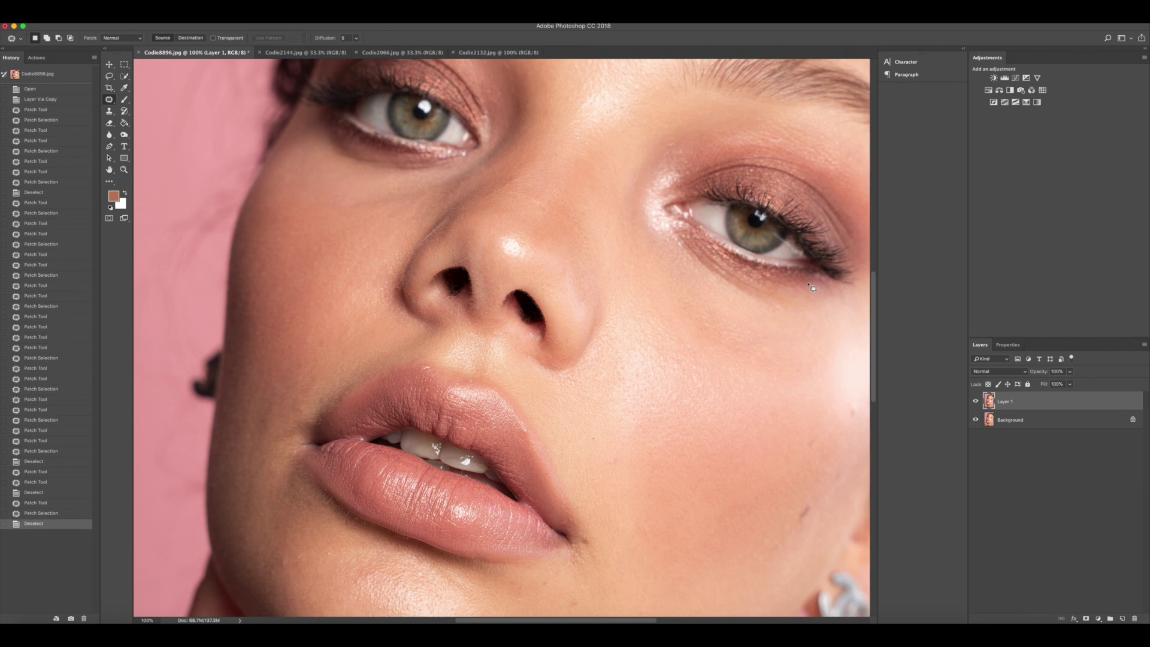
Step: Patch the blemishes and the dark mole on the chin
{"action": "scroll", "coordinate": [562, 407], "scroll_direction": "down", "scroll_amount": 5}
{"action": "left_click_drag", "start_coordinate": [496, 498], "coordinate": [461, 469]}
{"action": "key", "text": "ctrl+d"}
{"action": "left_click_drag", "start_coordinate": [462, 468], "coordinate": [453, 499]}
{"action": "key", "text": "ctrl+d"}
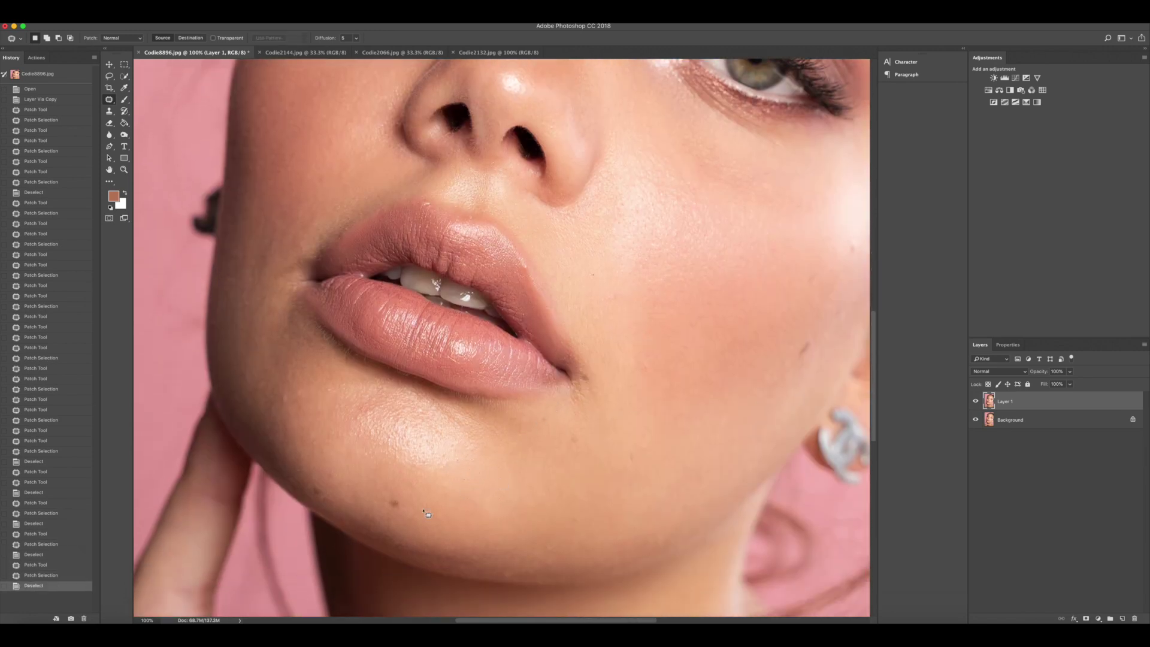
{"action": "left_click_drag", "start_coordinate": [379, 501], "coordinate": [392, 498]}
{"action": "mouse_move", "coordinate": [393, 500]}
{"action": "left_mouse_down"}
{"action": "mouse_move", "coordinate": [396, 484]}
{"action": "mouse_move", "coordinate": [332, 497]}
{"action": "mouse_move", "coordinate": [348, 457]}
{"action": "left_mouse_up"}
{"action": "key", "text": "ctrl+d"}
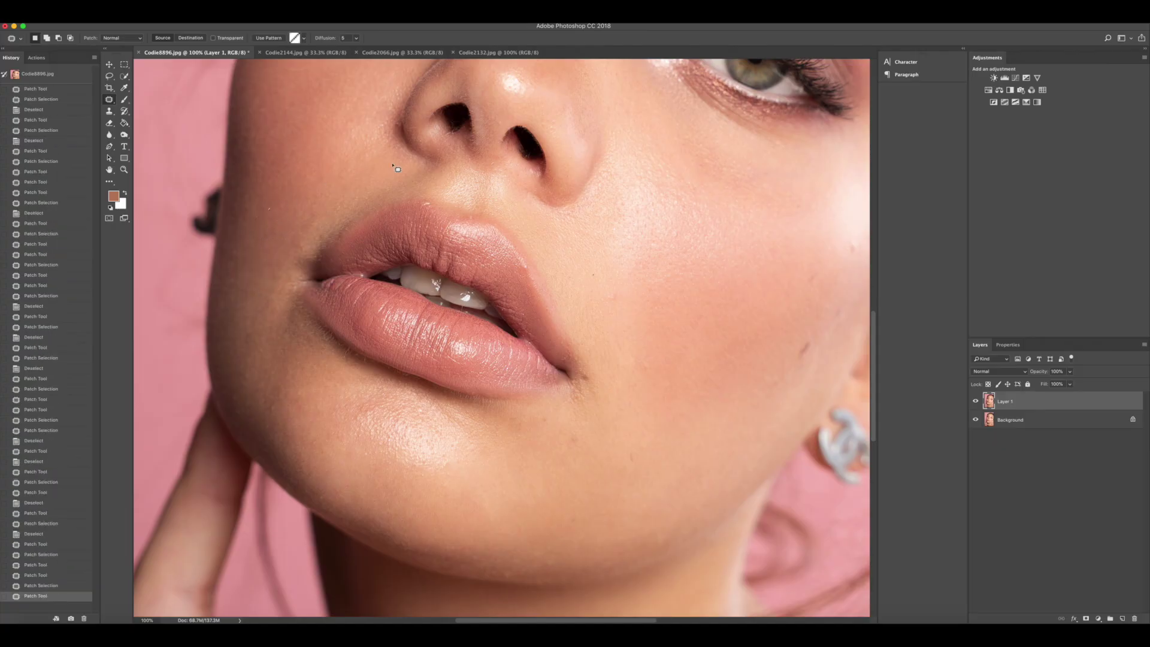
Step: Patch the marks beside the corner of the mouth on the shadowed side and between the nose and upper lip
{"action": "left_click_drag", "start_coordinate": [288, 235], "coordinate": [292, 242]}
{"action": "left_click_drag", "start_coordinate": [294, 244], "coordinate": [314, 220]}
{"action": "left_click_drag", "start_coordinate": [428, 151], "coordinate": [431, 154]}
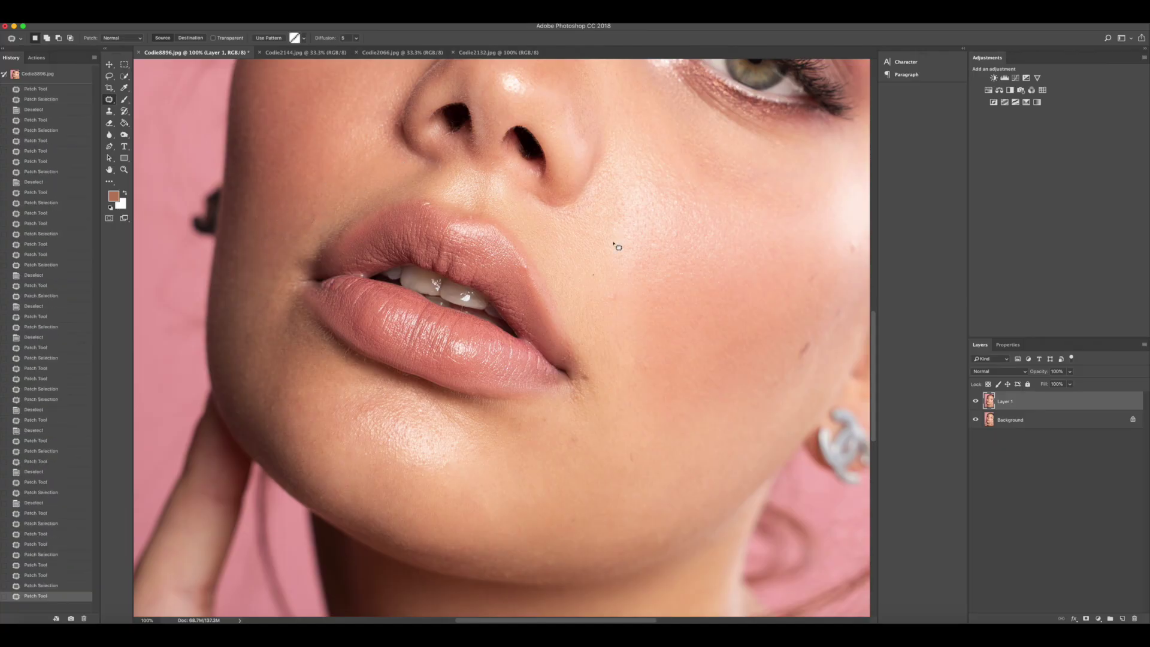
Step: Patch the small mole and the uneven skin on the brighter cheek next to the lips
{"action": "mouse_move", "coordinate": [605, 290]}
{"action": "left_mouse_down"}
{"action": "mouse_move", "coordinate": [606, 300]}
{"action": "mouse_move", "coordinate": [588, 262]}
{"action": "left_mouse_up"}
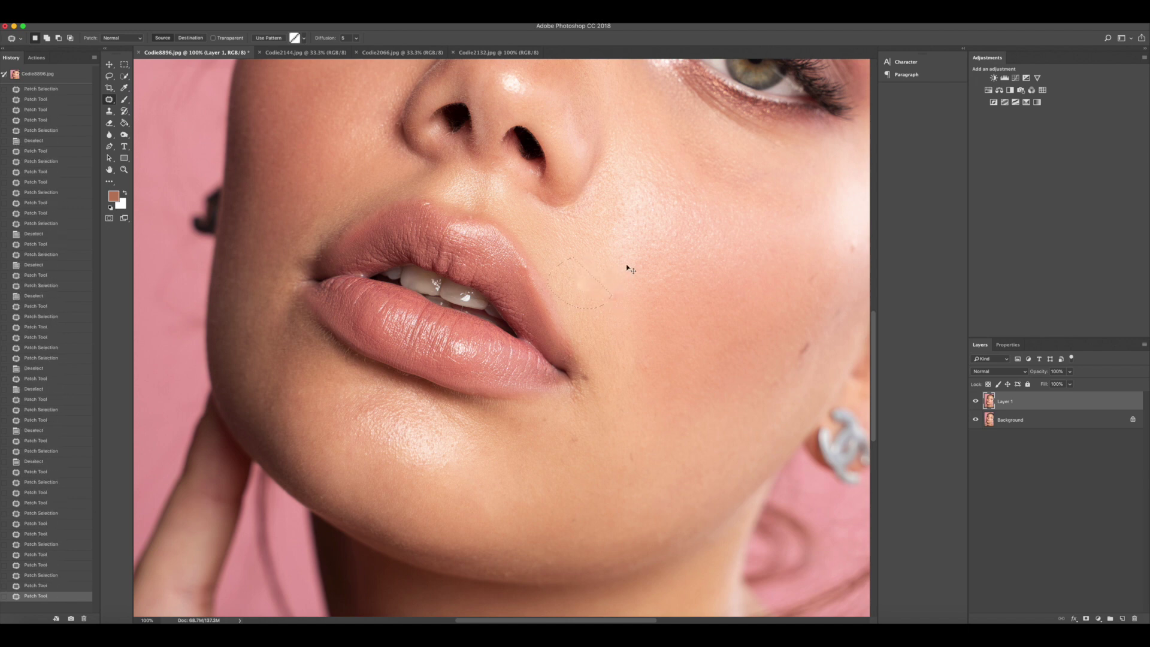
{"action": "key", "text": "super+alt+z"}
{"action": "key", "text": "super+alt+z"}
{"action": "key", "text": "super+d"}
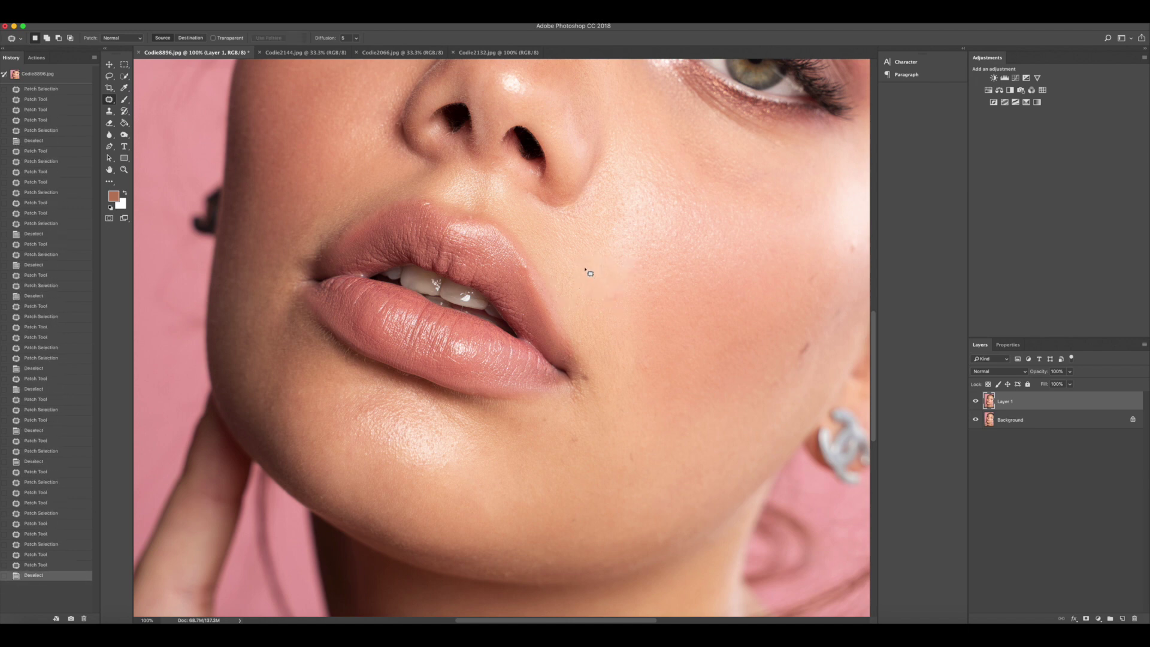
{"action": "left_click_drag", "start_coordinate": [590, 247], "coordinate": [590, 242]}
{"action": "key", "text": "super+d"}
{"action": "left_click_drag", "start_coordinate": [608, 309], "coordinate": [613, 284]}
{"action": "mouse_move", "coordinate": [613, 287]}
{"action": "left_mouse_down"}
{"action": "mouse_move", "coordinate": [597, 263]}
{"action": "mouse_move", "coordinate": [577, 297]}
{"action": "mouse_move", "coordinate": [568, 267]}
{"action": "left_mouse_up"}
{"action": "key", "text": "super+d"}
{"action": "left_click_drag", "start_coordinate": [567, 280], "coordinate": [566, 252]}
{"action": "left_click", "coordinate": [610, 283]}
{"action": "left_click_drag", "start_coordinate": [577, 297], "coordinate": [582, 298]}
{"action": "left_click_drag", "start_coordinate": [578, 310], "coordinate": [590, 281]}
{"action": "key", "text": "super+d"}
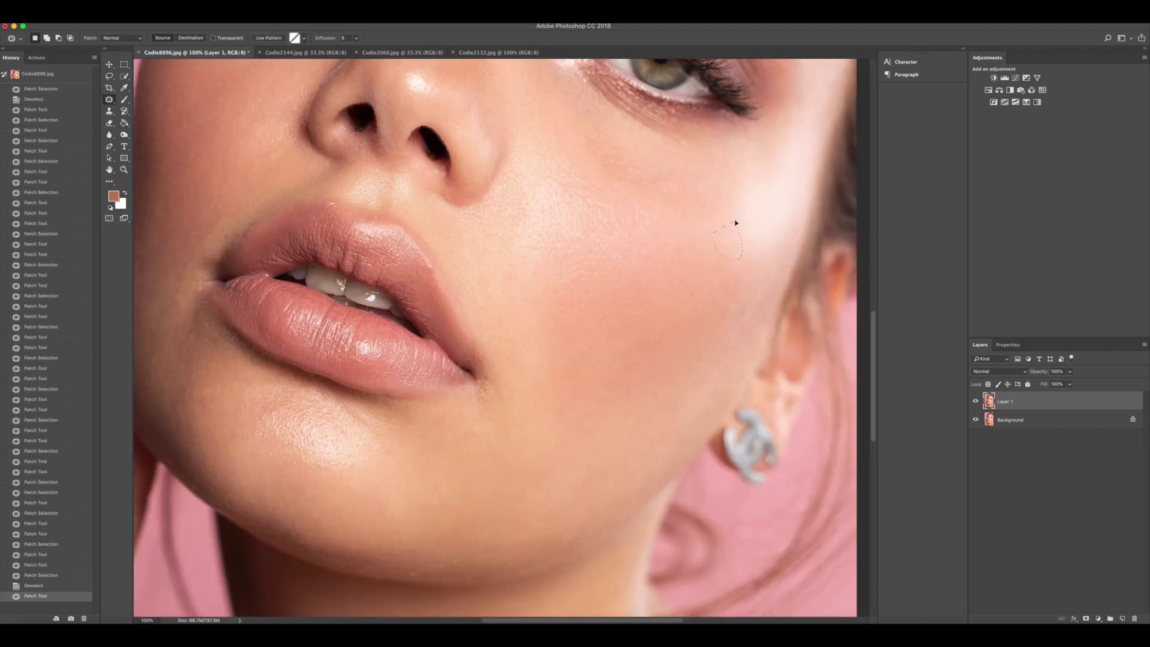
Step: Patch the spots on the outer cheek near the ear
{"action": "left_click", "coordinate": [735, 225]}
{"action": "left_click_drag", "start_coordinate": [759, 309], "coordinate": [738, 303]}
{"action": "left_click_drag", "start_coordinate": [747, 315], "coordinate": [740, 273]}
{"action": "left_click", "coordinate": [736, 272]}
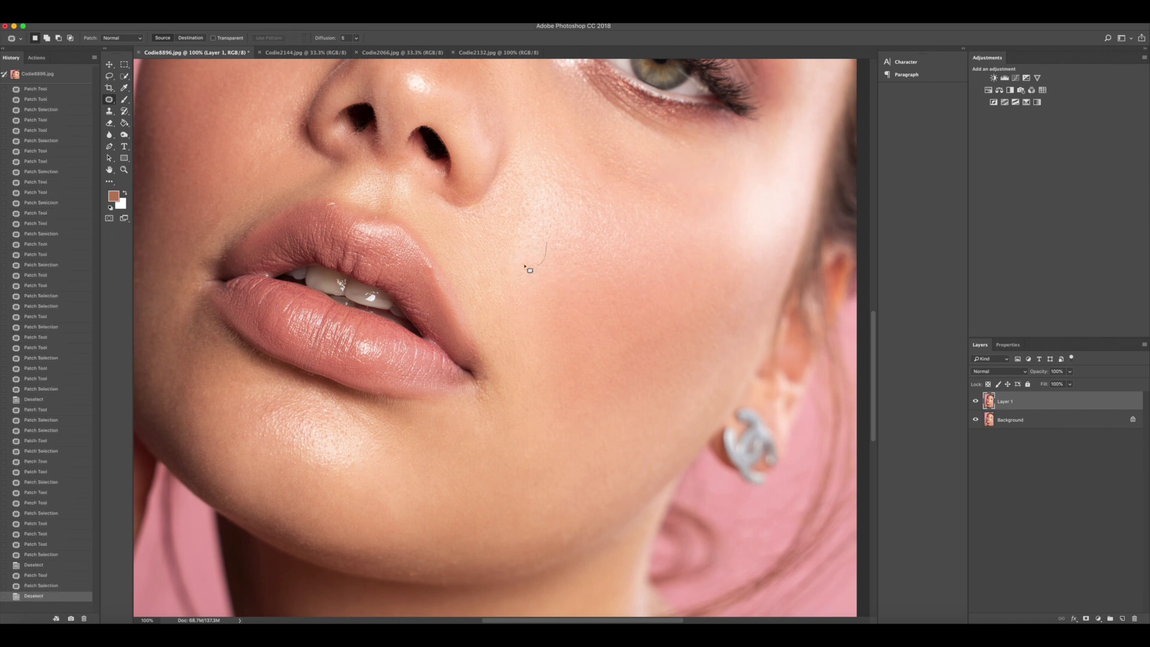
Step: Compare the patched layer with the original photo across the whole portrait
{"action": "key", "text": "super+minus"}
{"action": "key", "text": "super+minus"}
{"action": "key", "text": "super+minus"}
{"action": "left_click", "coordinate": [976, 402]}
{"action": "key", "text": "super+plus"}
{"action": "key", "text": "super+plus"}
{"action": "key", "text": "super+plus"}
Step: Patch the marks on the forehead and under the eye on the brighter side of the face
{"action": "scroll", "coordinate": [454, 211], "scroll_direction": "up", "scroll_amount": 5}
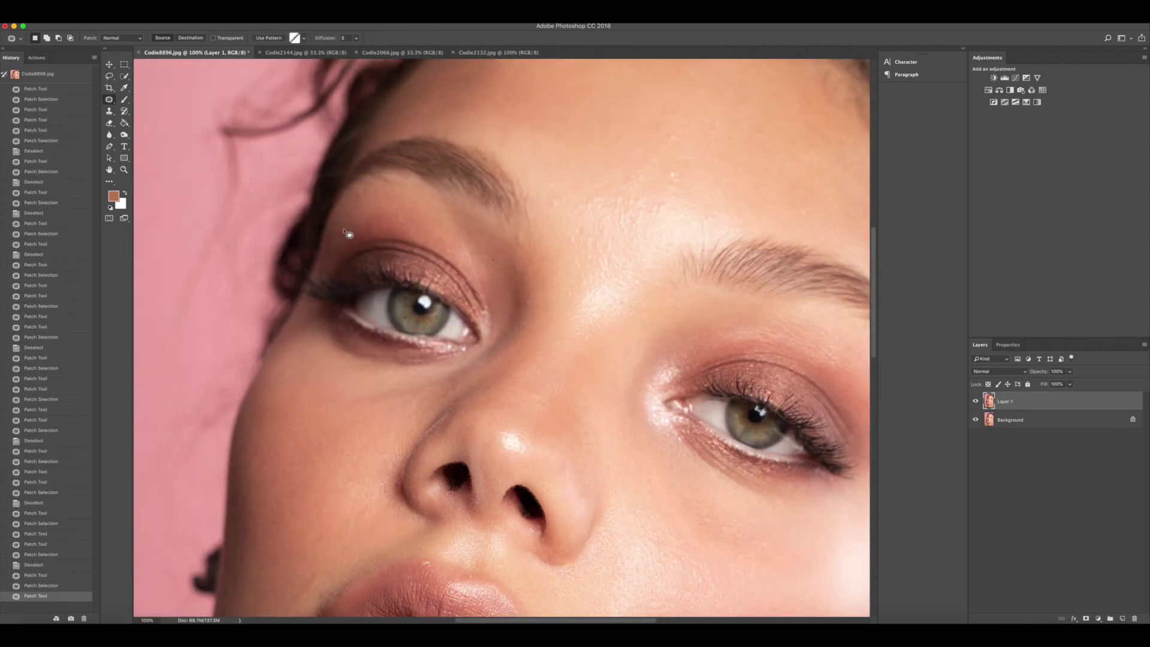
{"action": "scroll", "coordinate": [604, 144], "scroll_direction": "up", "scroll_amount": 3}
{"action": "left_click_drag", "start_coordinate": [802, 207], "coordinate": [799, 221]}
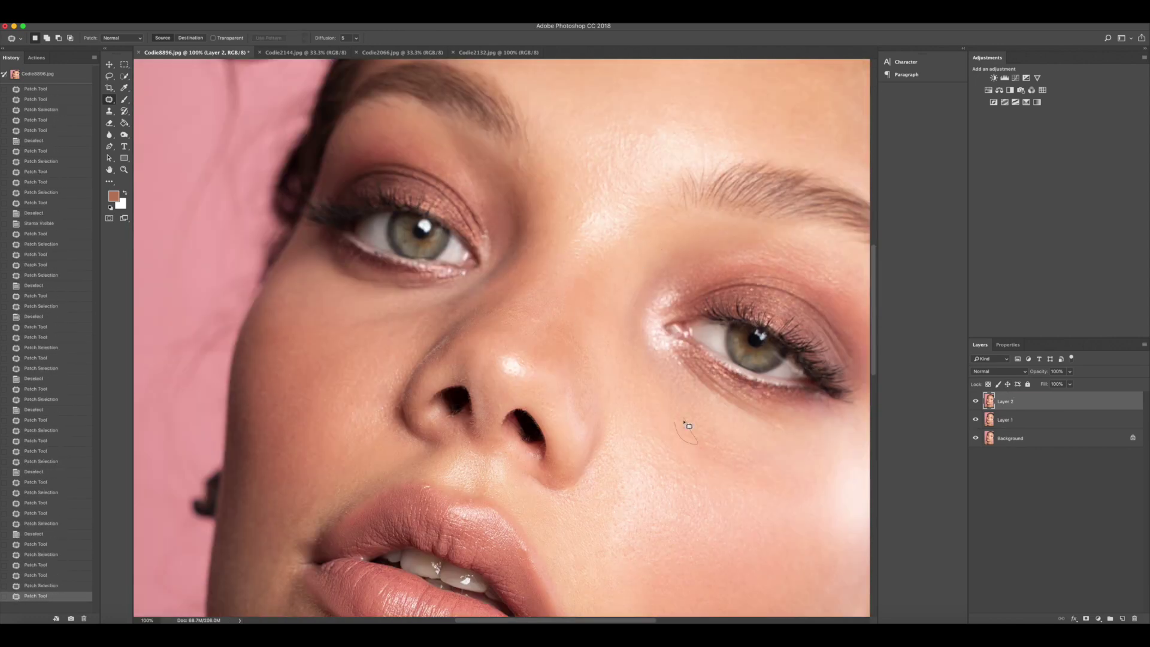
{"action": "left_click_drag", "start_coordinate": [684, 422], "coordinate": [676, 422]}
Step: Patch the remaining skin marks from the face down to the ringed finger and hand
{"action": "scroll", "coordinate": [636, 394], "scroll_direction": "right", "scroll_amount": 5}
{"action": "scroll", "coordinate": [636, 395], "scroll_direction": "down", "scroll_amount": 2}
{"action": "left_click_drag", "start_coordinate": [653, 207], "coordinate": [658, 197]}
{"action": "key", "text": "super+d"}
{"action": "left_click_drag", "start_coordinate": [346, 103], "coordinate": [345, 101]}
{"action": "scroll", "coordinate": [352, 105], "scroll_direction": "down", "scroll_amount": 5}
{"action": "key", "text": "ctrl+d"}
{"action": "scroll", "coordinate": [522, 445], "scroll_direction": "down", "scroll_amount": 6}
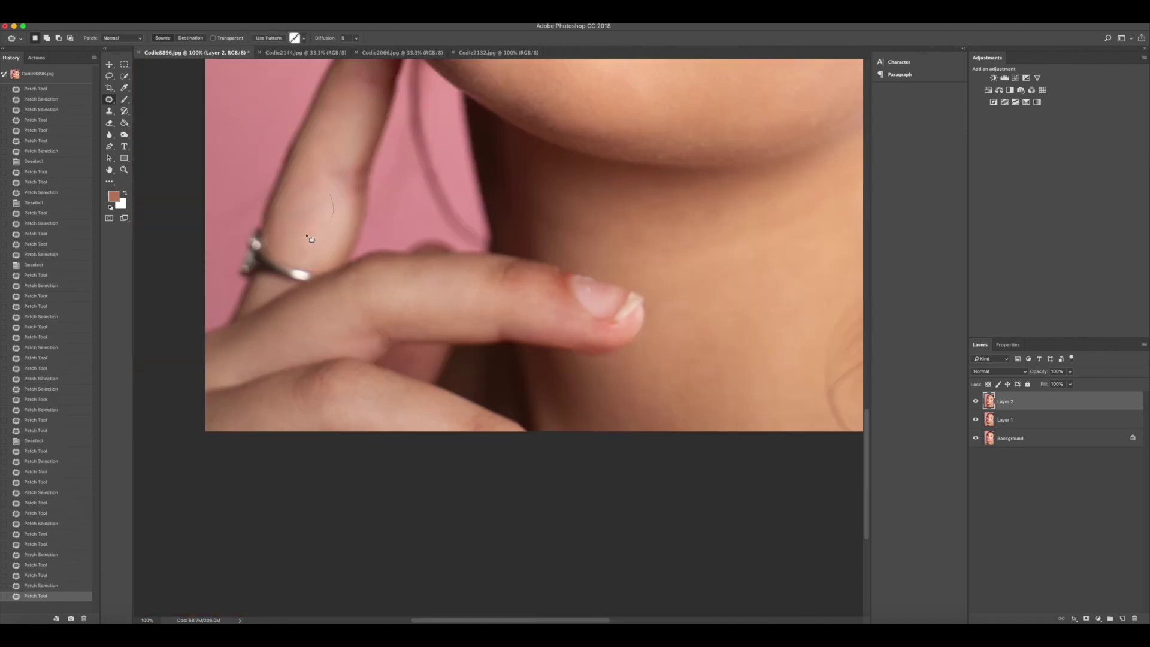
{"action": "left_click_drag", "start_coordinate": [865, 416], "coordinate": [866, 298]}
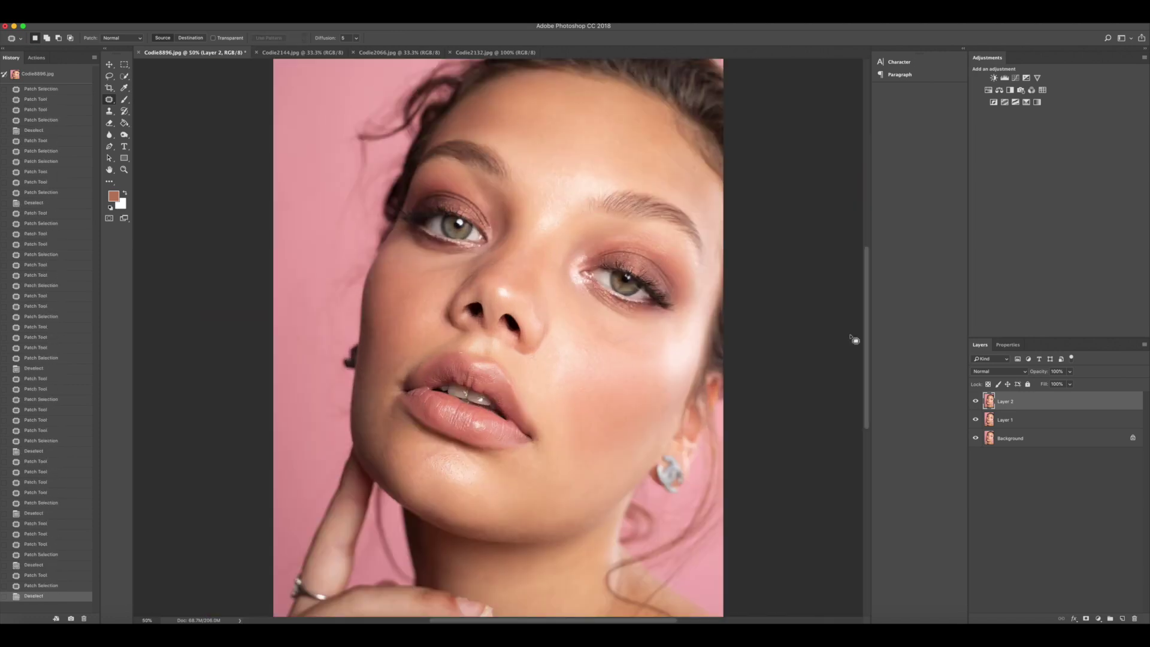
{"action": "left_click_drag", "start_coordinate": [351, 359], "coordinate": [407, 333]}
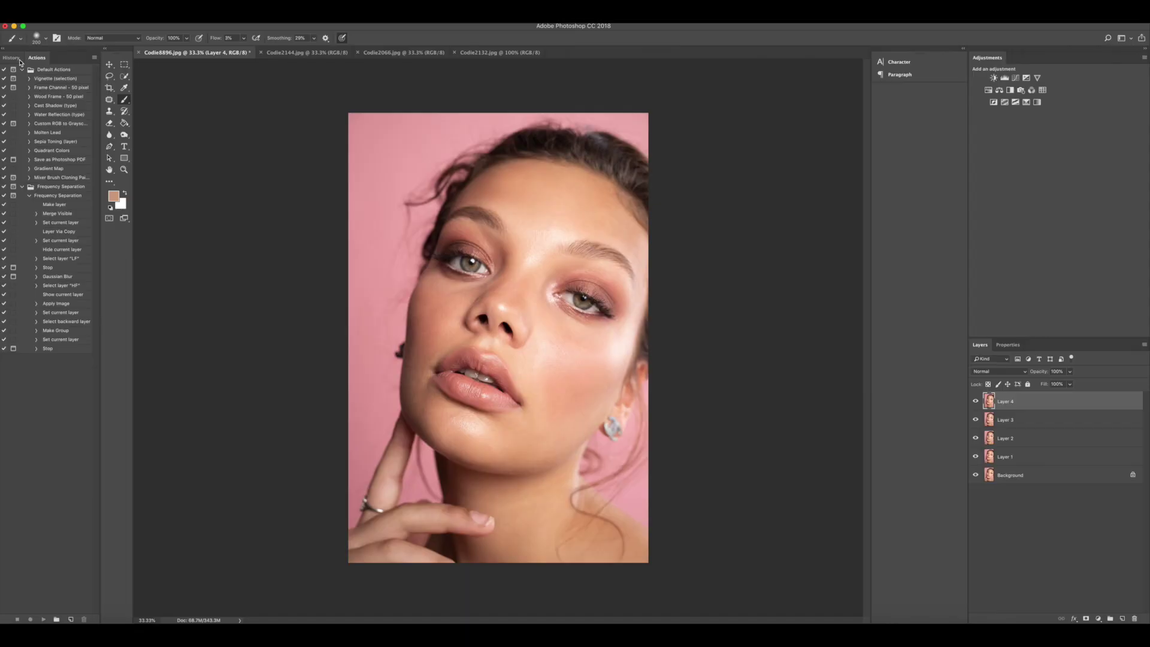
Step: Run the Frequency Separation action and continue to its Gaussian Blur settings
{"action": "left_click", "coordinate": [66, 196]}
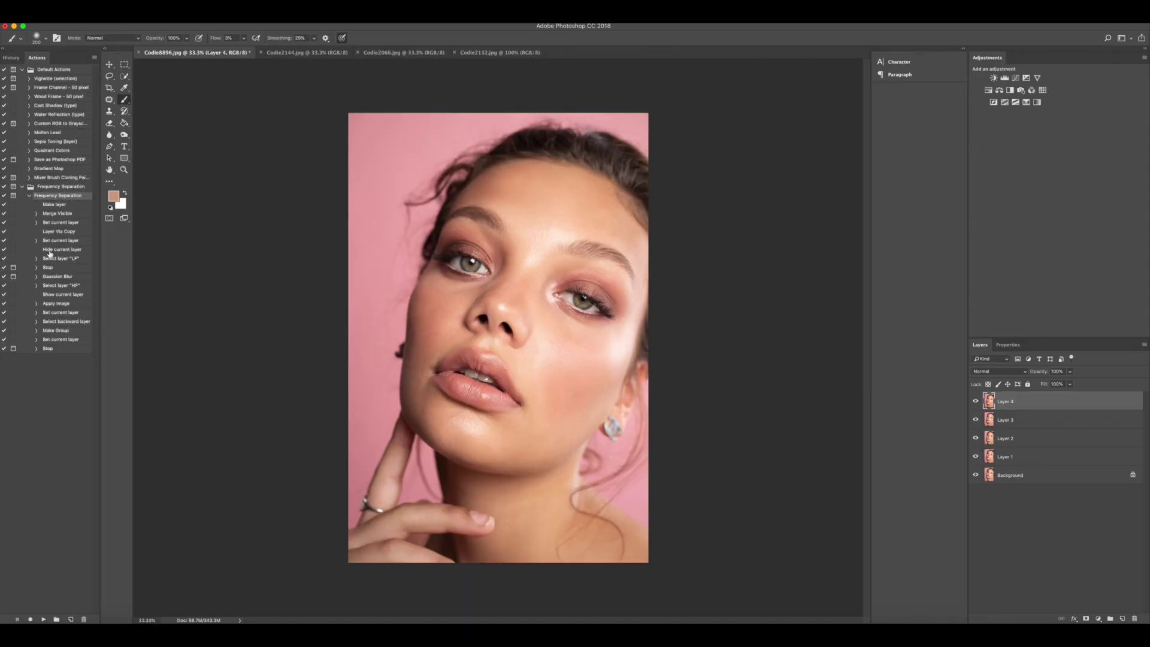
{"action": "left_click", "coordinate": [43, 620]}
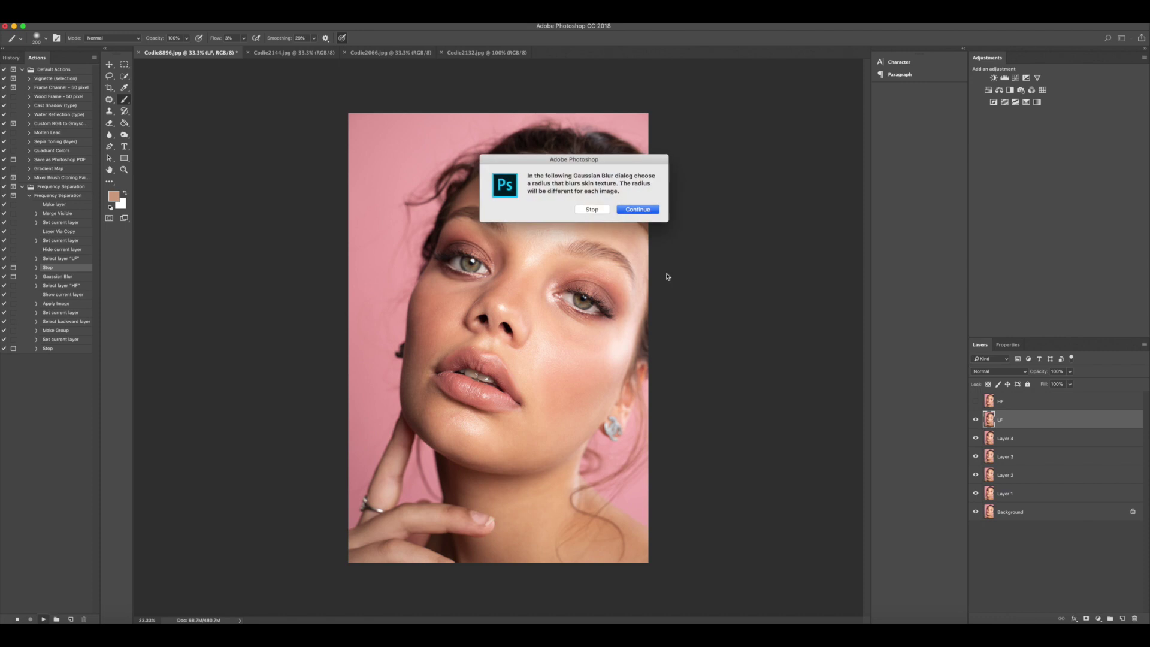
{"action": "left_click", "coordinate": [638, 209]}
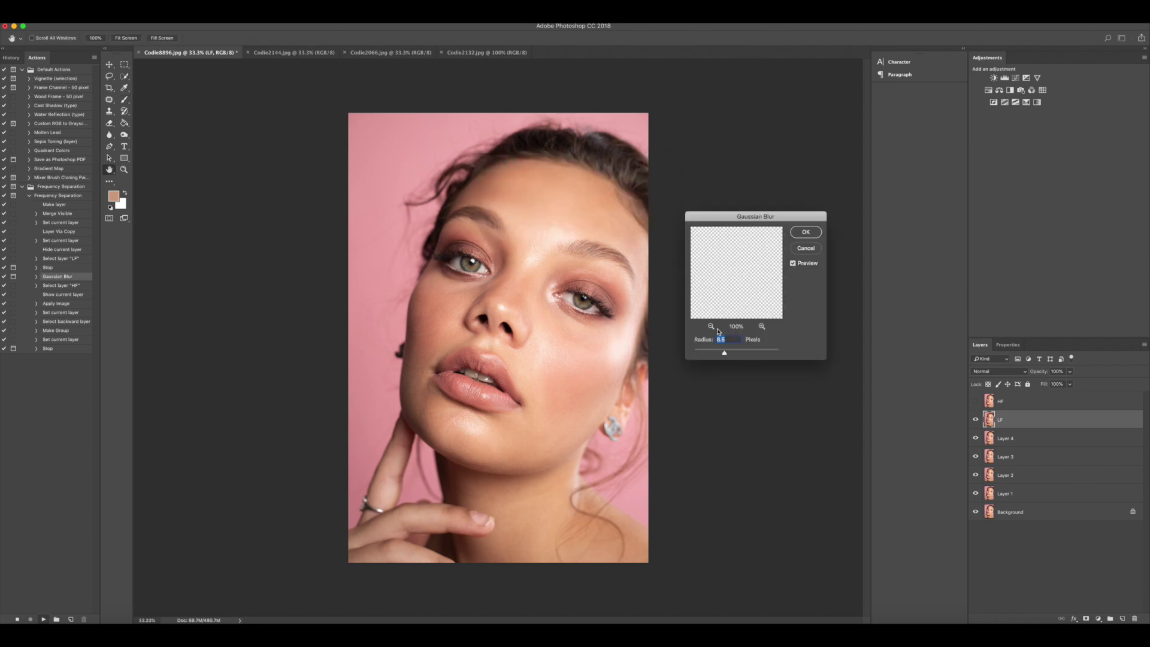
Step: Frame the face in the blur preview, apply a Gaussian Blur radius of 5.2 pixels and let the action finish
{"action": "left_click", "coordinate": [711, 326]}
{"action": "left_click", "coordinate": [711, 327]}
{"action": "left_click", "coordinate": [711, 326]}
{"action": "left_click_drag", "start_coordinate": [737, 248], "coordinate": [736, 315]}
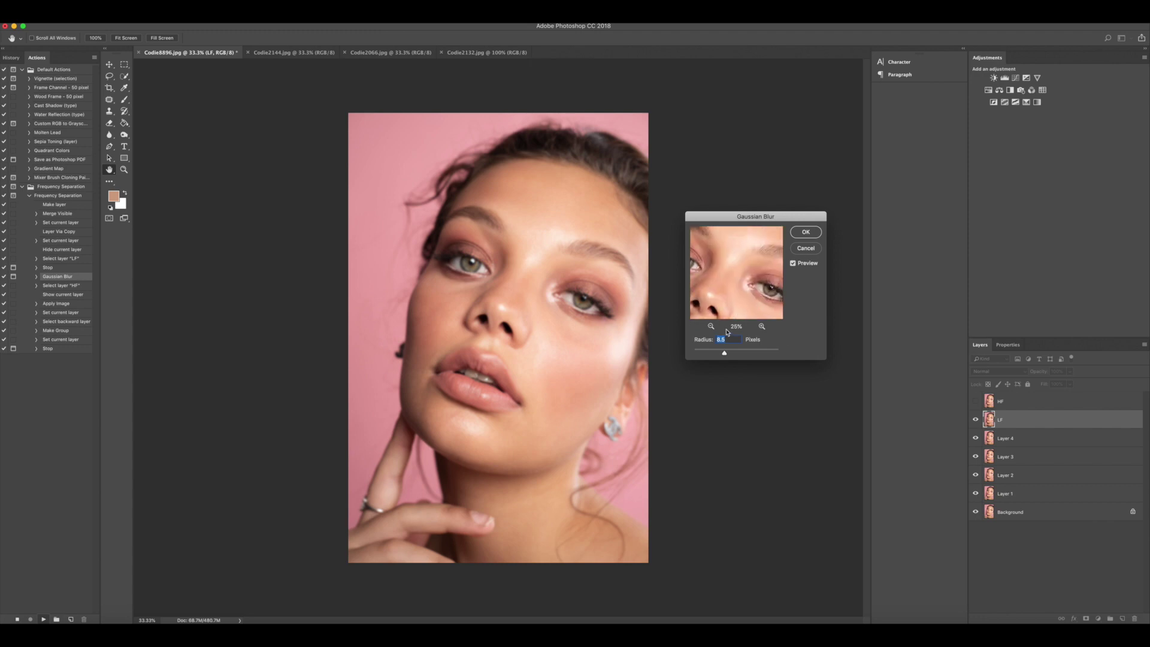
{"action": "left_click", "coordinate": [712, 327]}
{"action": "left_click", "coordinate": [711, 326]}
{"action": "left_click", "coordinate": [712, 327]}
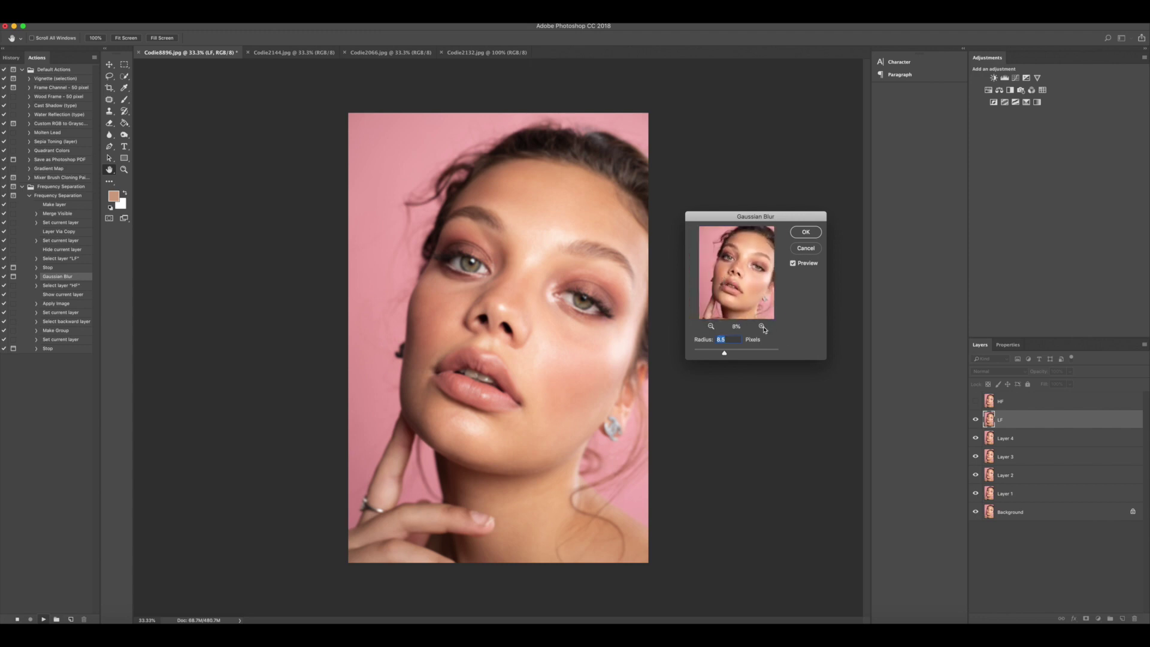
{"action": "left_click", "coordinate": [762, 327]}
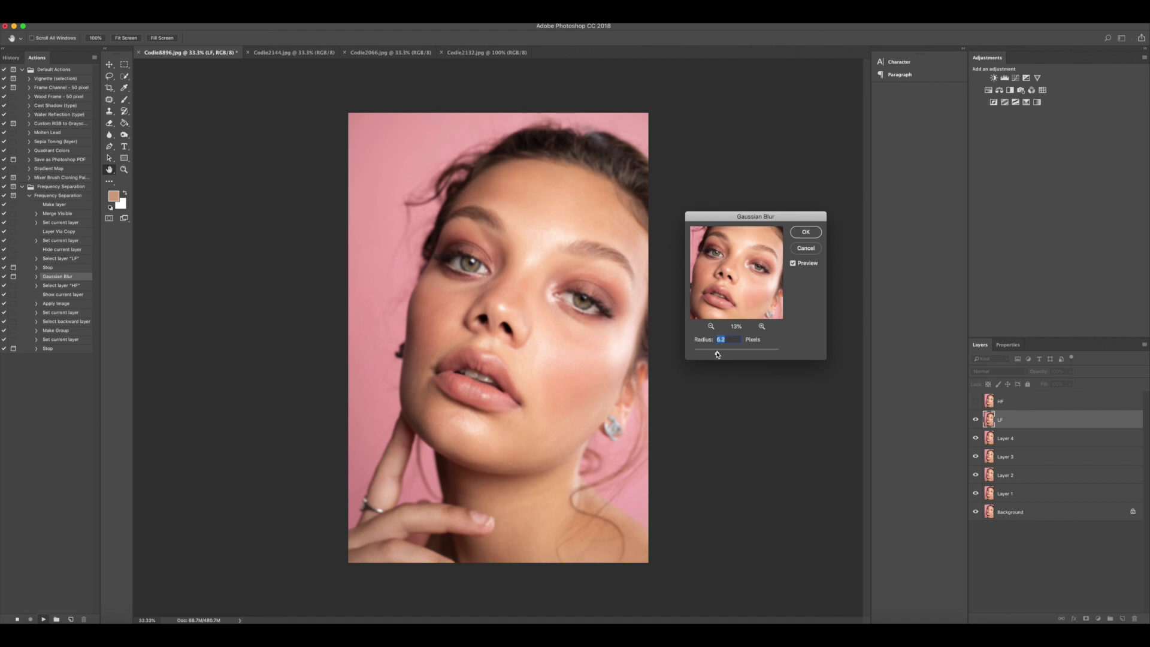
{"action": "left_click_drag", "start_coordinate": [719, 354], "coordinate": [717, 353]}
{"action": "key", "text": "Return"}
{"action": "left_click", "coordinate": [652, 209]}
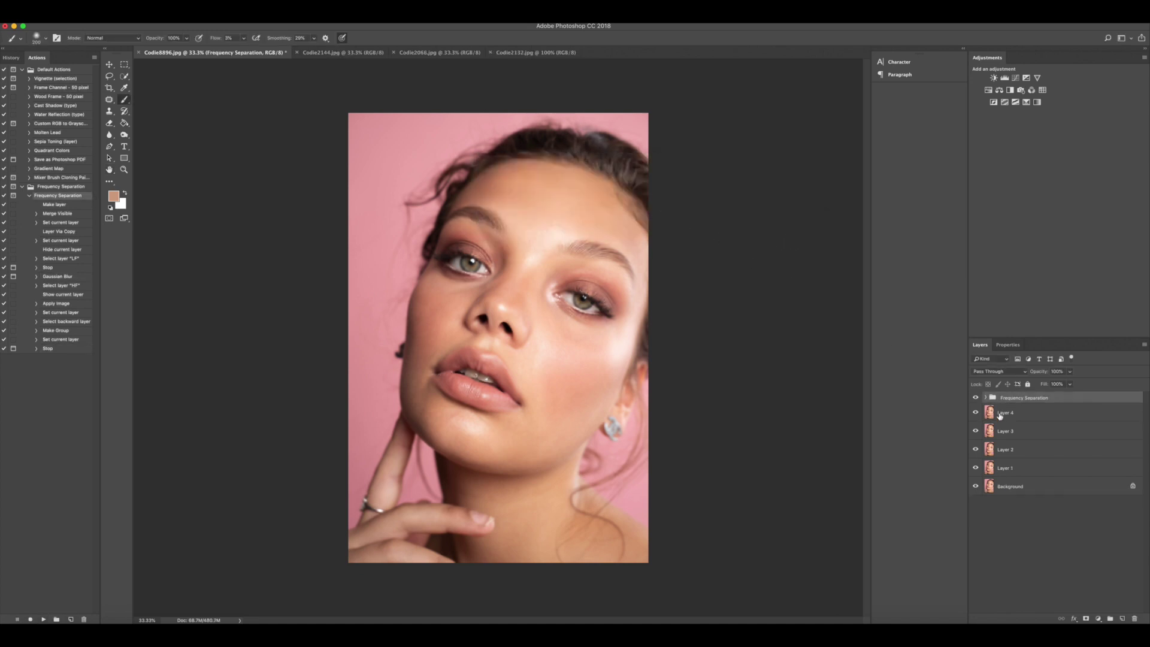
Step: Select the LF layer inside the Frequency Separation group and activate the Brush tool
{"action": "left_click", "coordinate": [987, 398]}
{"action": "left_click", "coordinate": [1029, 436]}
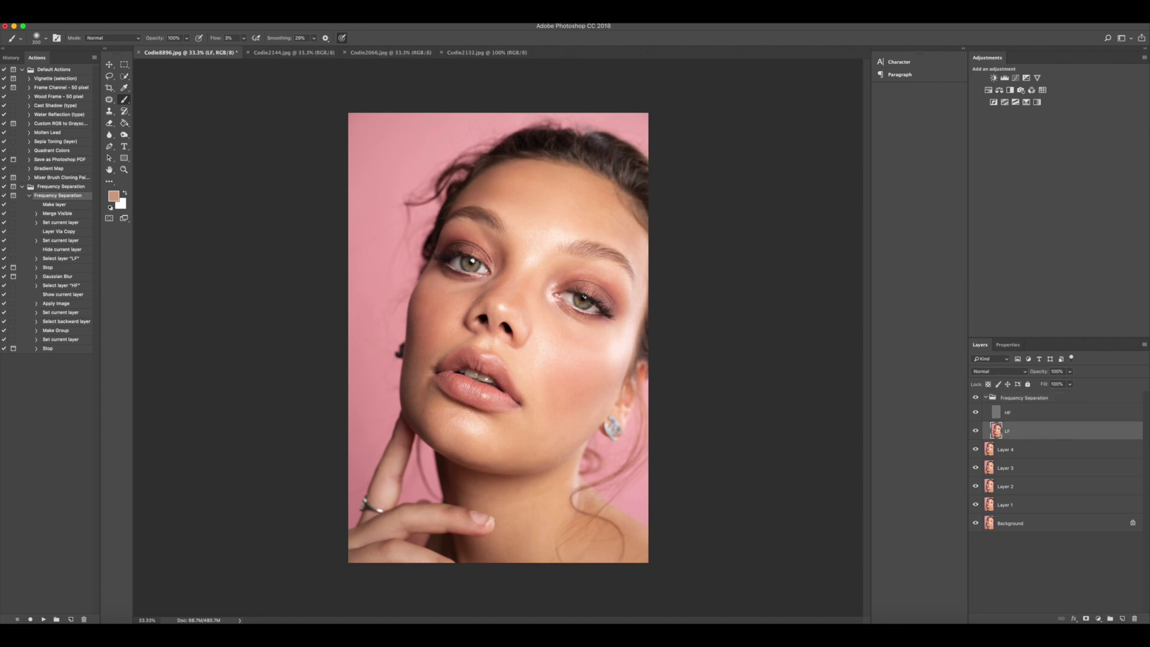
{"action": "left_click", "coordinate": [111, 100]}
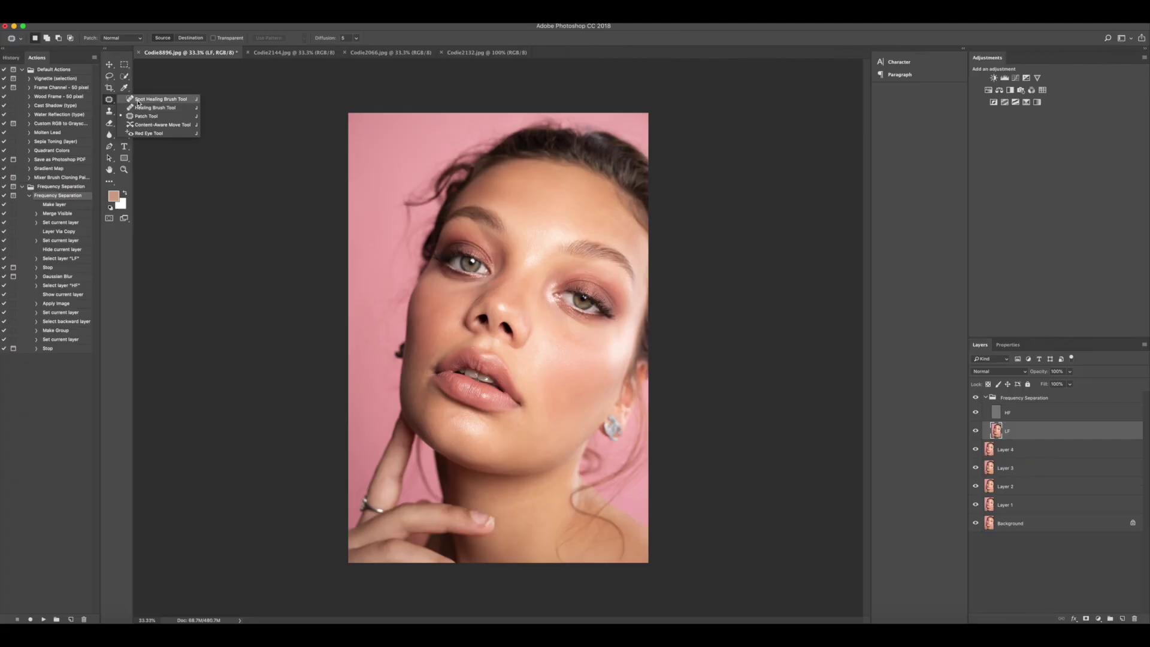
{"action": "left_click", "coordinate": [138, 102]}
{"action": "key", "text": "b"}
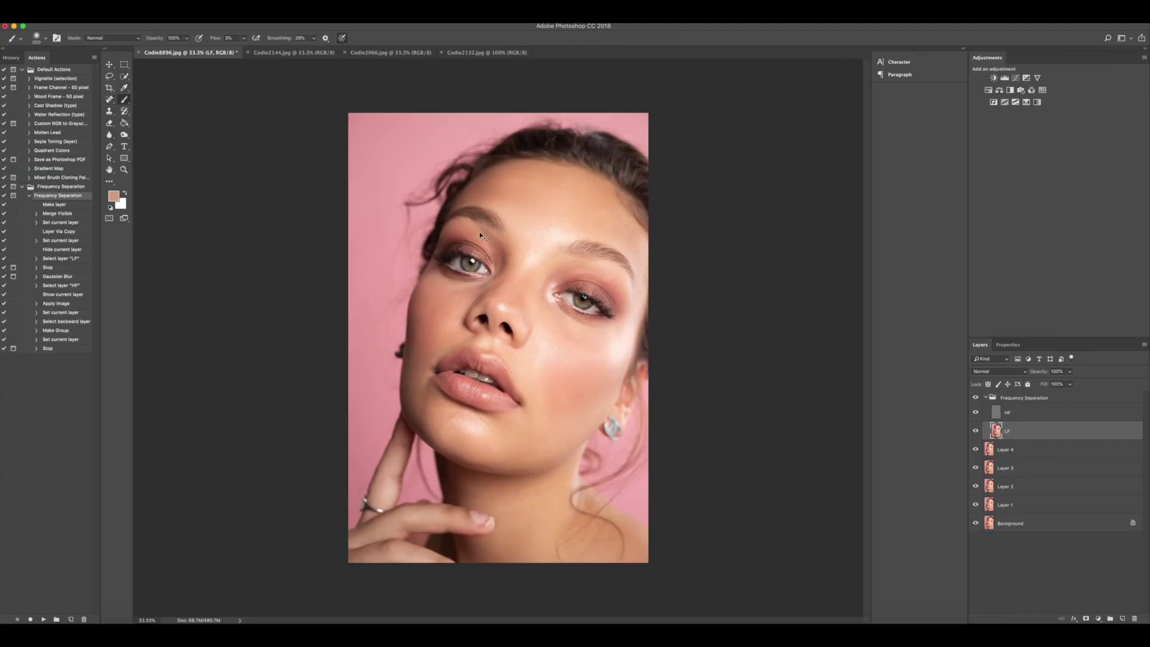
Step: Even out the tones of the shadowed cheek and jaw on the LF layer, painting with colours sampled from nearby skin
{"action": "key", "text": "super+plus"}
{"action": "key", "text": "super+plus"}
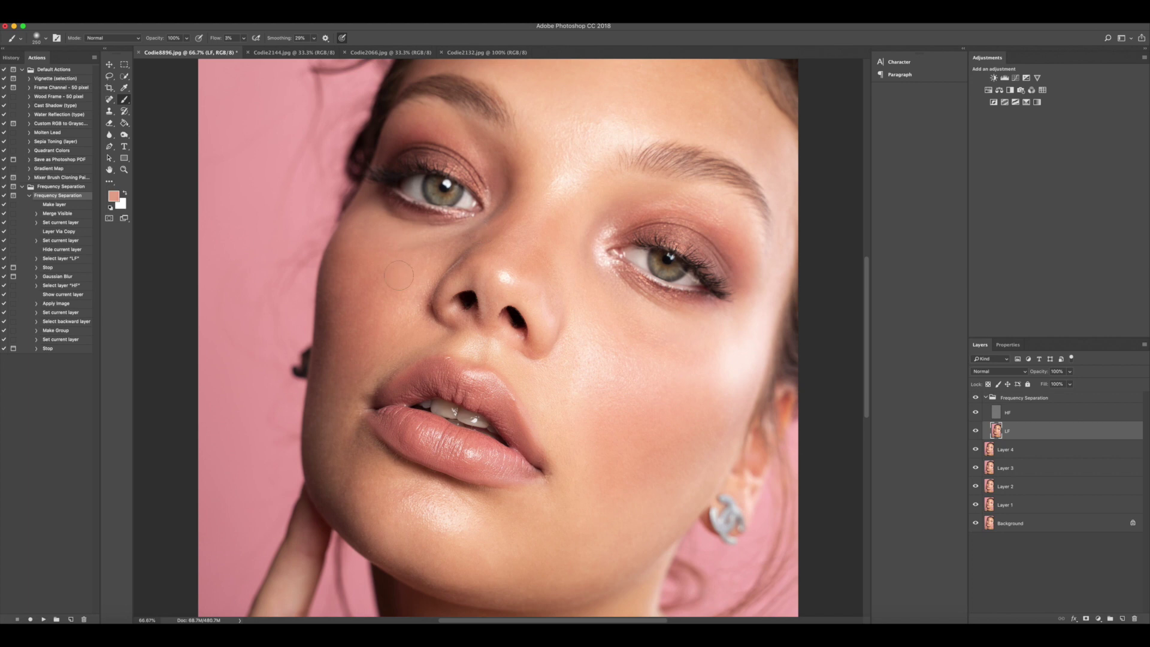
{"action": "left_click", "coordinate": [396, 270], "text": "alt"}
{"action": "left_click", "coordinate": [371, 291], "text": "alt"}
{"action": "left_click", "coordinate": [378, 317], "text": "alt"}
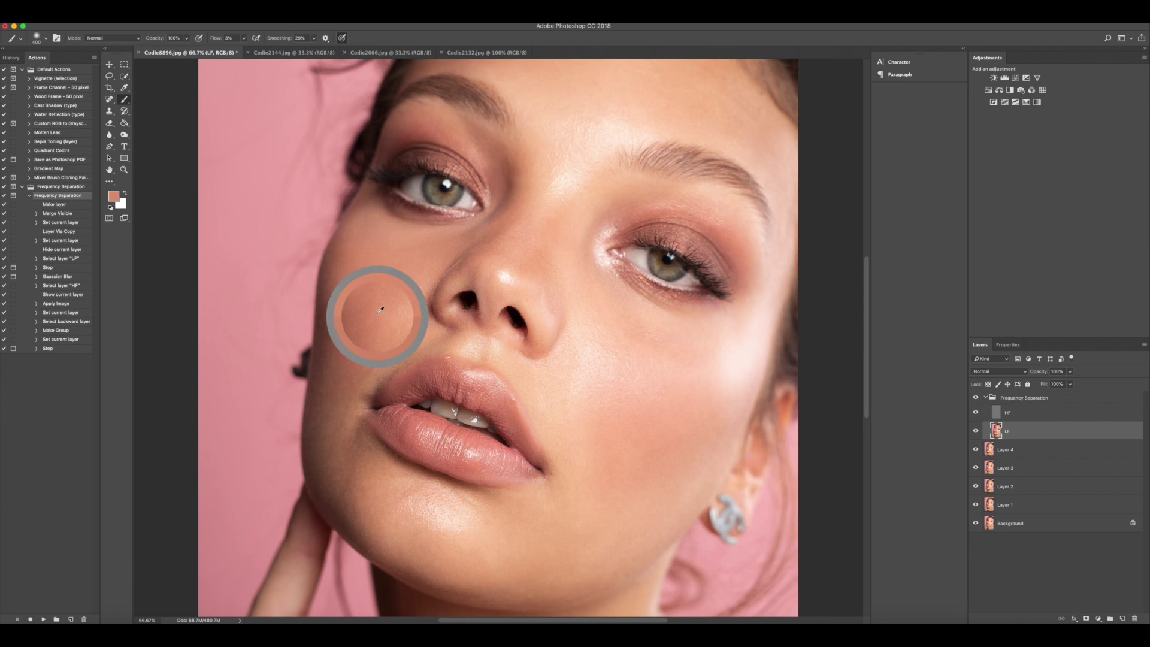
{"action": "left_click", "coordinate": [363, 353], "text": "alt"}
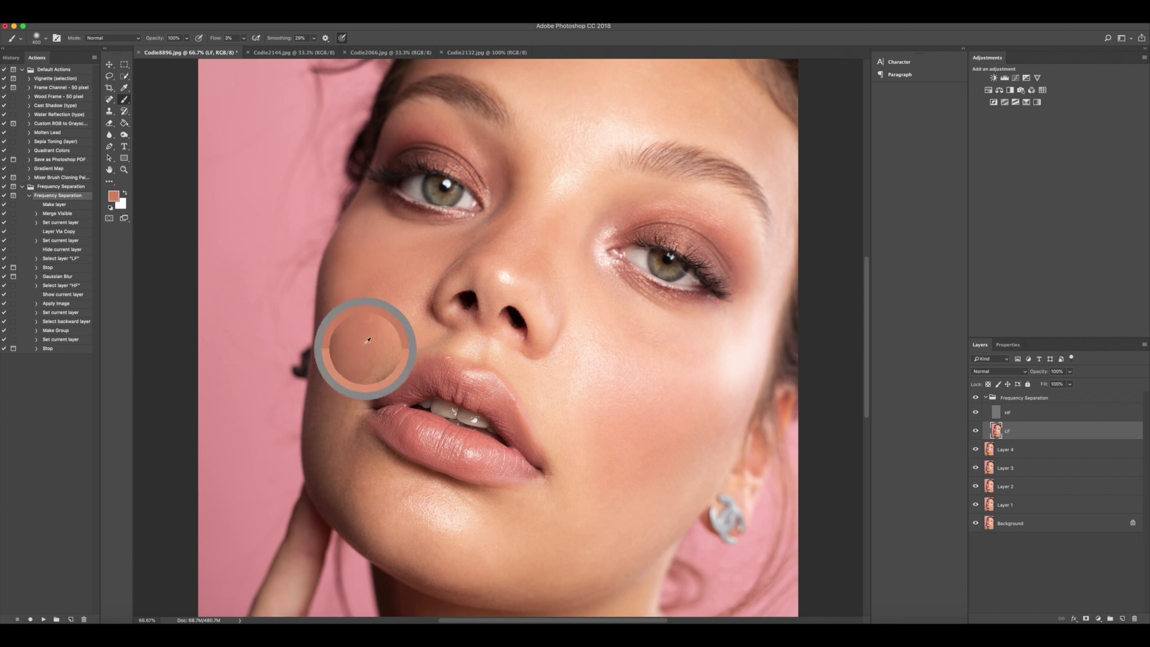
{"action": "left_click", "coordinate": [349, 385], "text": "alt"}
{"action": "left_click", "coordinate": [321, 415], "text": "alt"}
{"action": "left_click_drag", "start_coordinate": [369, 501], "coordinate": [355, 393]}
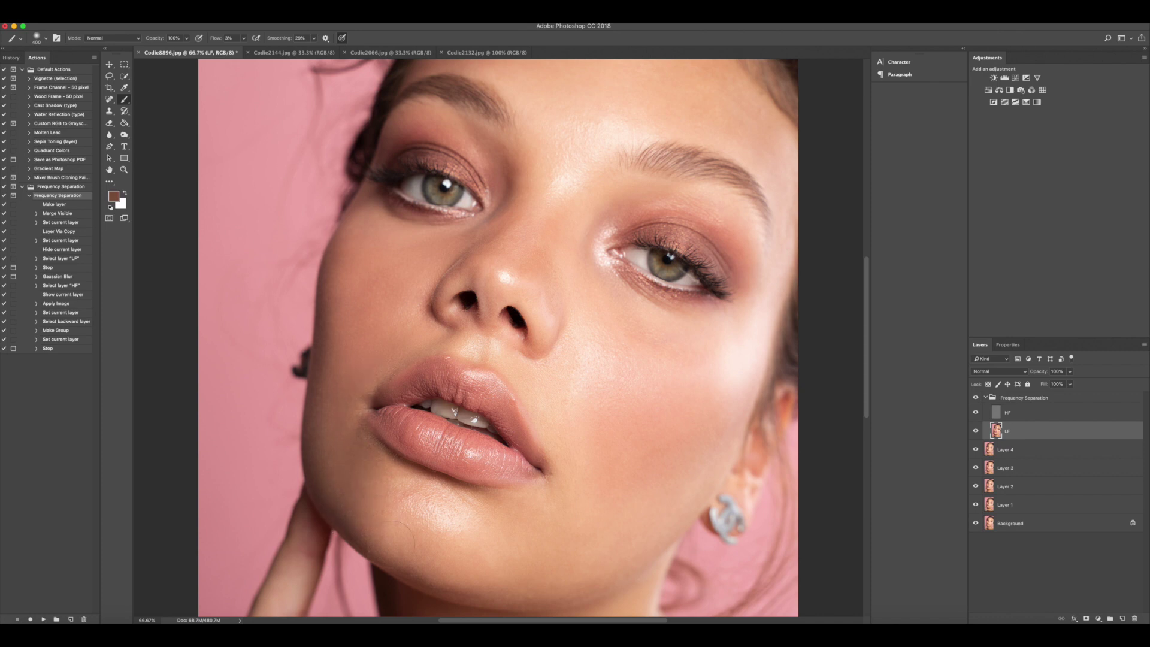
Step: Even out the tones of the chin and brightly lit cheek on the LF layer, painting with colours sampled from nearby skin
{"action": "left_click", "coordinate": [400, 518], "text": "alt"}
{"action": "left_click", "coordinate": [406, 494], "text": "alt"}
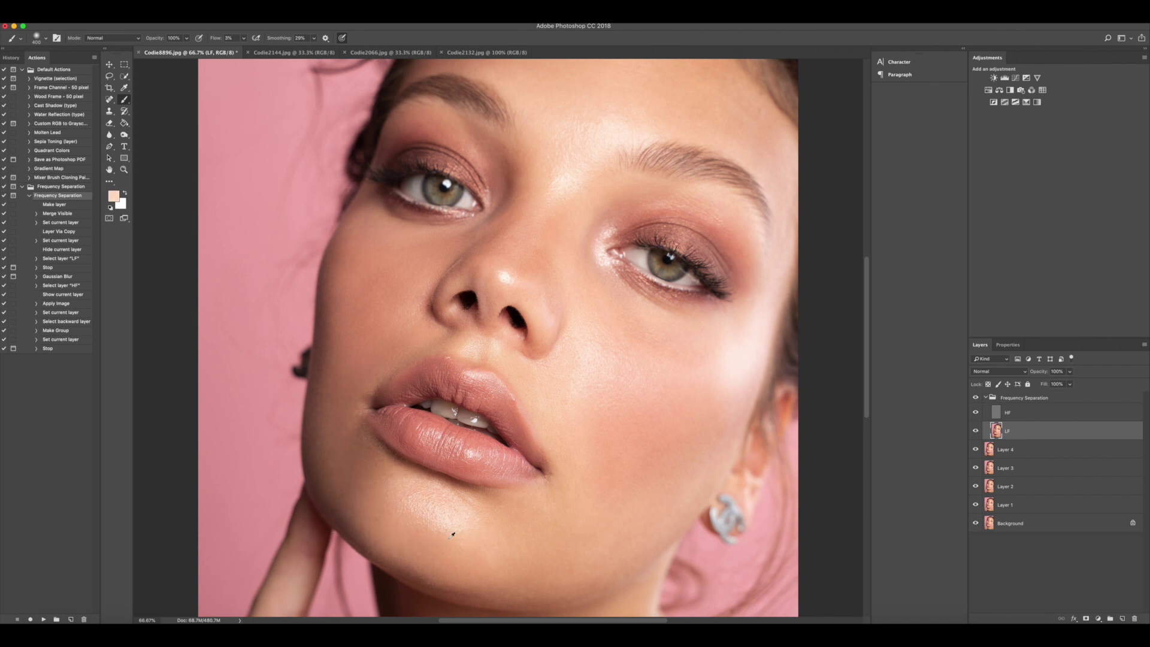
{"action": "left_click", "coordinate": [534, 544], "text": "alt"}
{"action": "left_click_drag", "start_coordinate": [511, 592], "coordinate": [563, 588]}
{"action": "left_click", "coordinate": [582, 428], "text": "alt"}
{"action": "left_click", "coordinate": [554, 354], "text": "alt"}
{"action": "left_click", "coordinate": [627, 454], "text": "alt"}
{"action": "left_click", "coordinate": [680, 428], "text": "alt"}
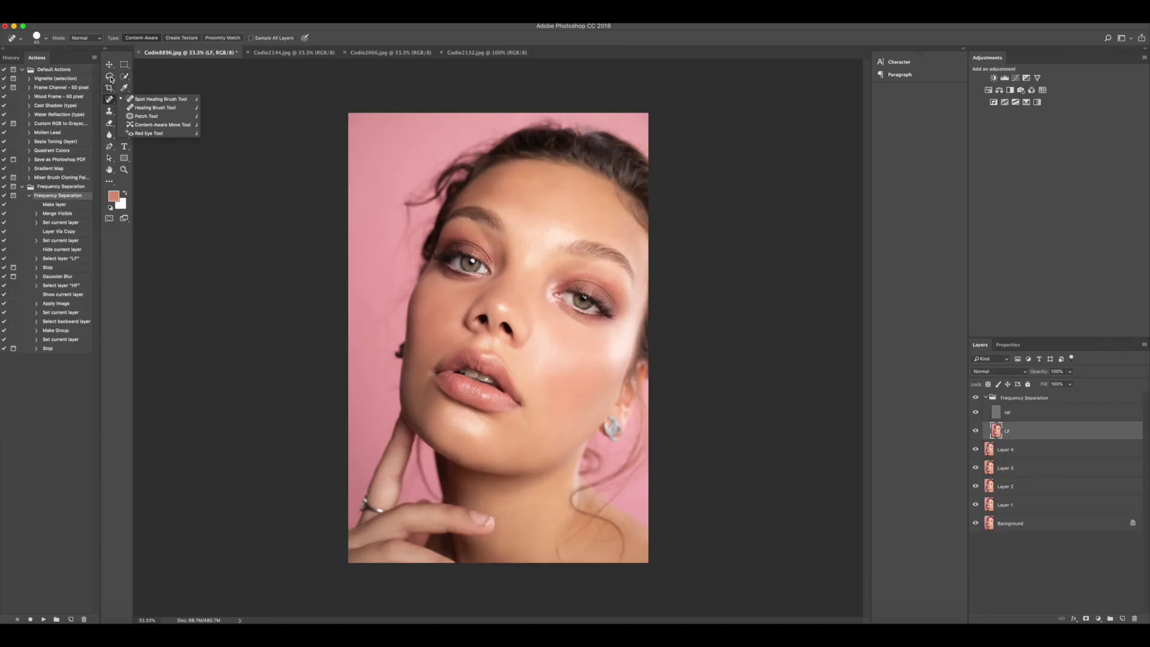
Step: Outline the forehead skin with the Lasso tool and apply a Gaussian Blur to it on the LF layer
{"action": "left_click", "coordinate": [111, 77]}
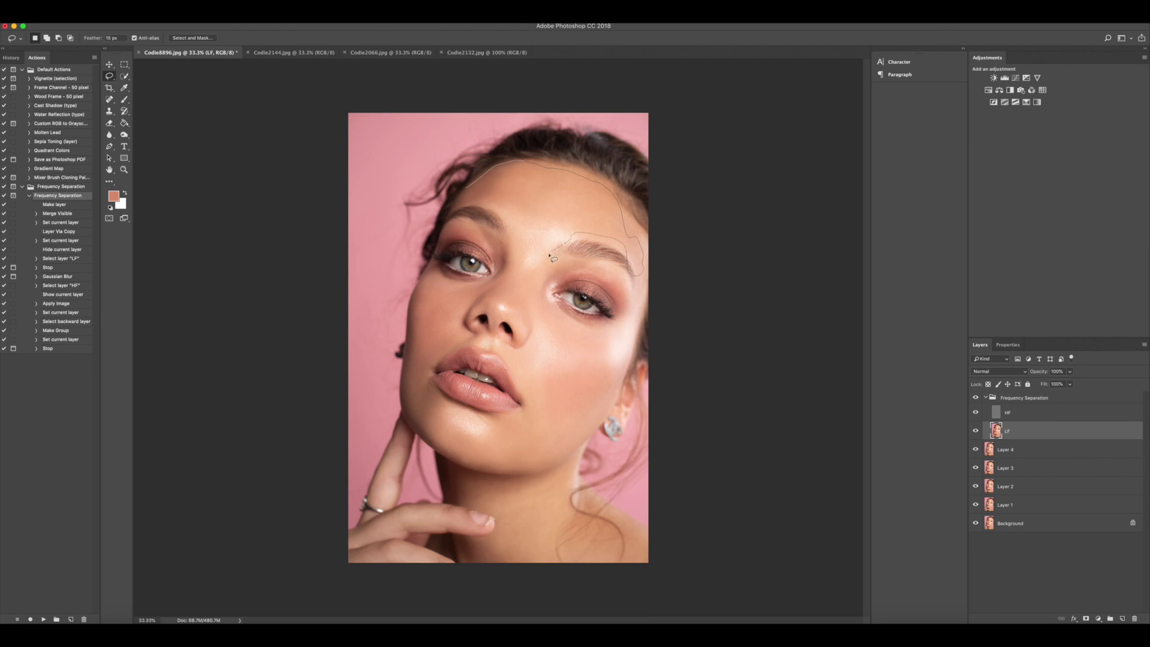
{"action": "left_click", "coordinate": [223, 17]}
{"action": "mouse_move", "coordinate": [234, 121]}
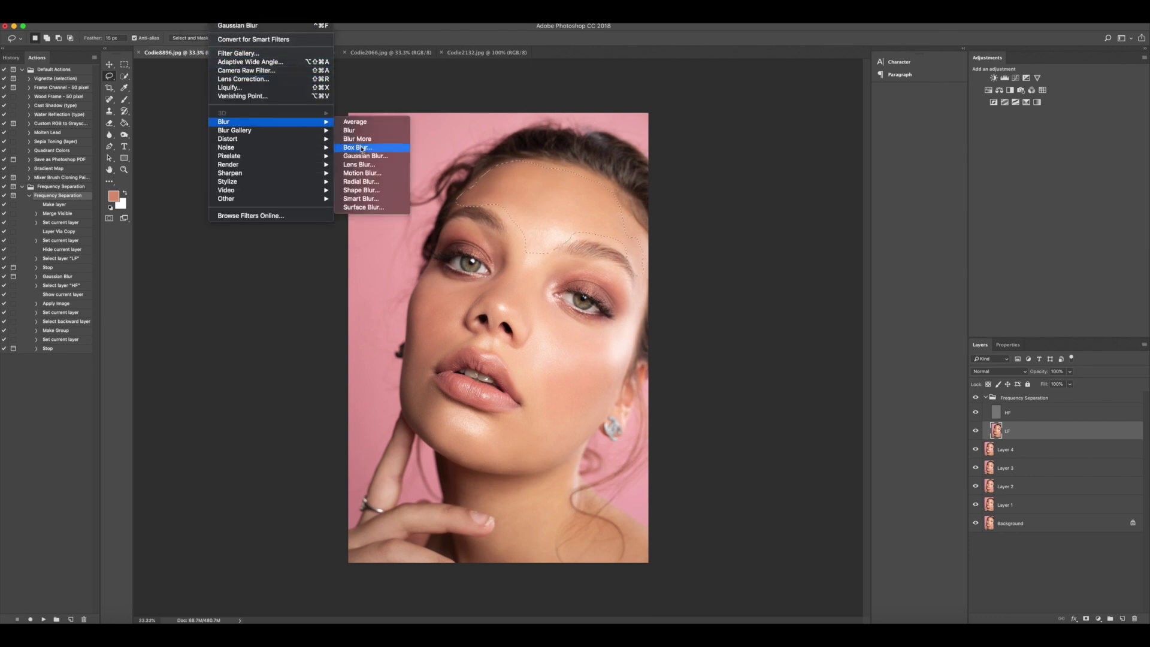
{"action": "left_click", "coordinate": [360, 156]}
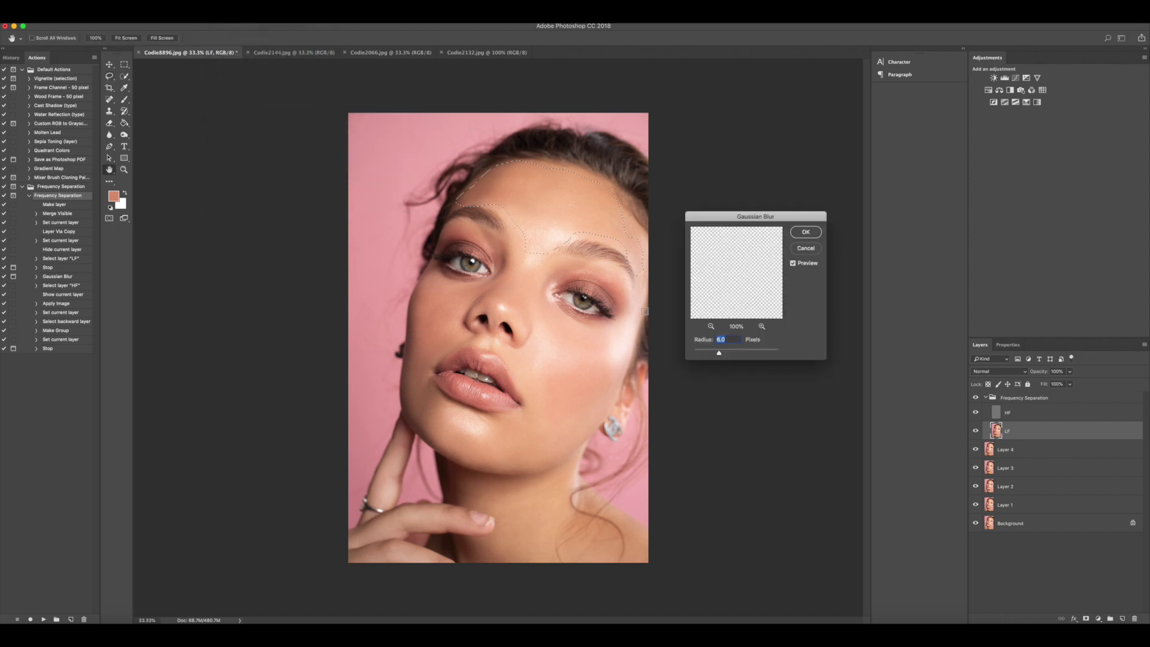
{"action": "left_click", "coordinate": [816, 233]}
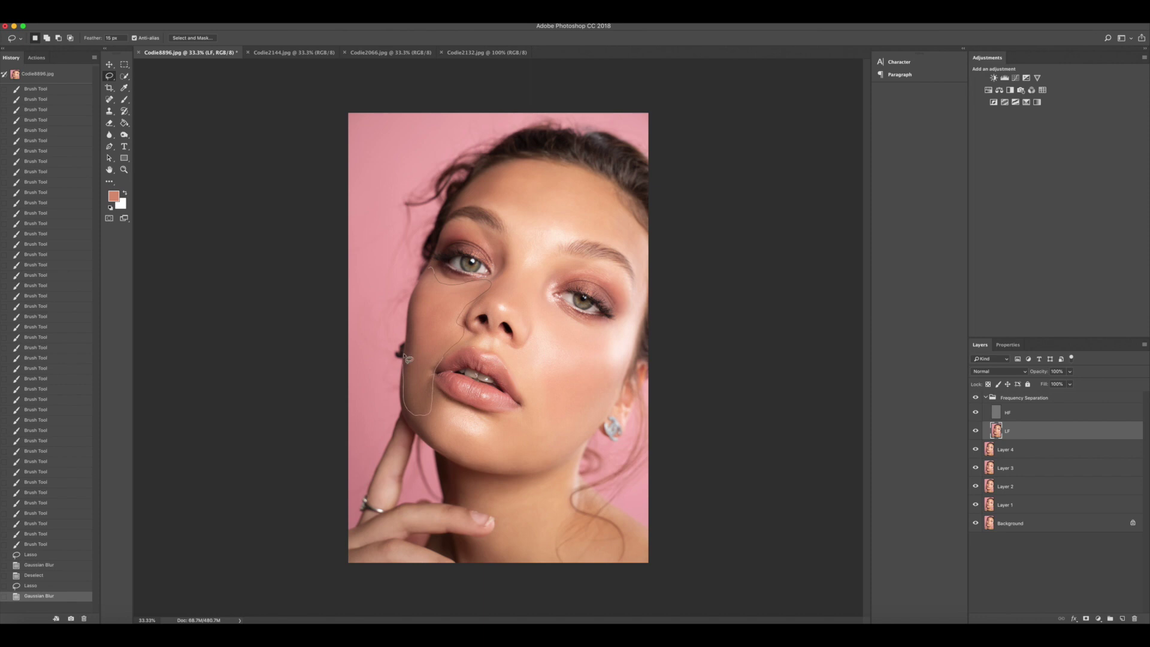
Step: Lasso the cheeks, chin and neck area by area on the LF layer, repeating the Gaussian Blur on each selection
{"action": "left_click_drag", "start_coordinate": [541, 301], "coordinate": [542, 293]}
{"action": "key", "text": "ctrl+super+f"}
{"action": "left_click_drag", "start_coordinate": [462, 403], "coordinate": [413, 431]}
{"action": "key", "text": "ctrl+super+f"}
{"action": "key", "text": "super+d"}
{"action": "left_click_drag", "start_coordinate": [441, 318], "coordinate": [473, 299]}
{"action": "key", "text": "ctrl+super+f"}
{"action": "key", "text": "super+d"}
{"action": "mouse_move", "coordinate": [458, 472]}
{"action": "left_mouse_down"}
{"action": "mouse_move", "coordinate": [462, 541]}
{"action": "mouse_move", "coordinate": [467, 502]}
{"action": "left_mouse_up"}
{"action": "key", "text": "ctrl+super+f"}
{"action": "key", "text": "super+d"}
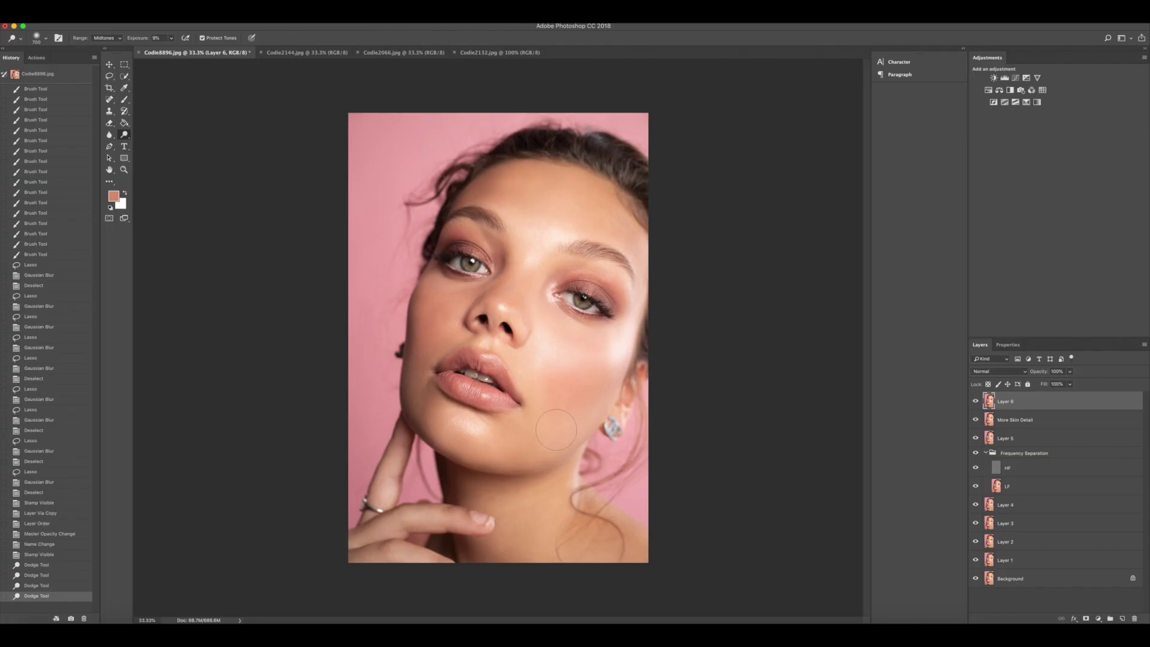
Step: Brighten the chin, cheek and under-eye highlights on Layer 6 with the Dodge tool set to Midtones
{"action": "mouse_move", "coordinate": [556, 430]}
{"action": "left_mouse_down"}
{"action": "mouse_move", "coordinate": [441, 426]}
{"action": "mouse_move", "coordinate": [432, 389]}
{"action": "left_mouse_up"}
{"action": "left_click_drag", "start_coordinate": [461, 282], "coordinate": [449, 302]}
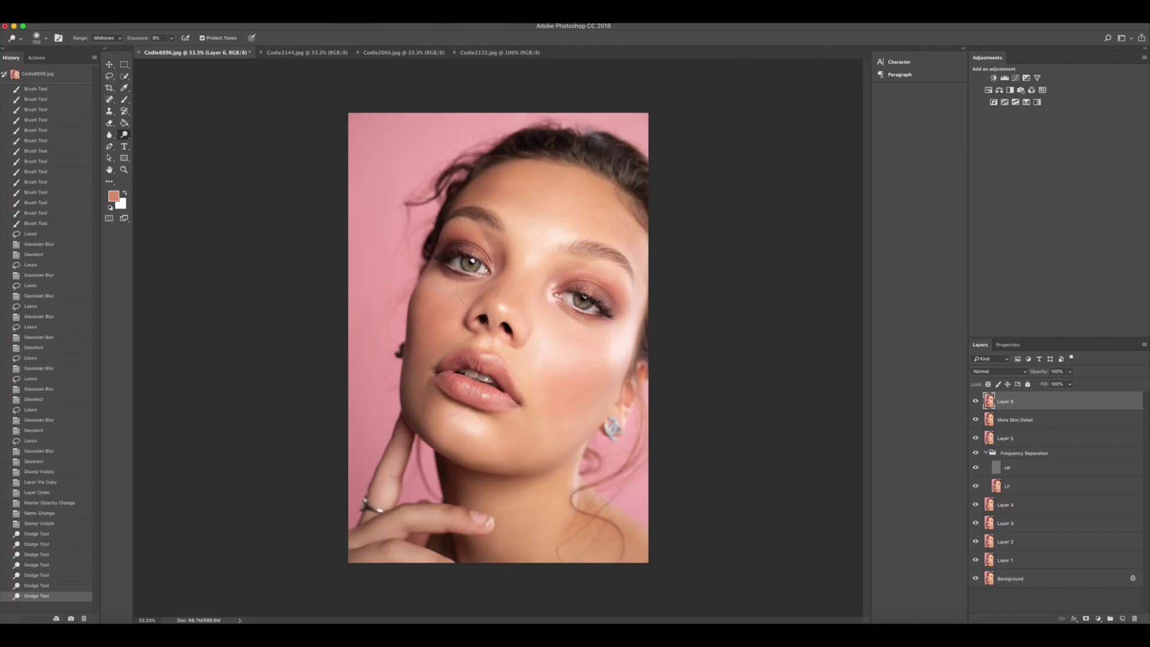
{"action": "left_click_drag", "start_coordinate": [429, 293], "coordinate": [442, 295]}
{"action": "left_click_drag", "start_coordinate": [440, 243], "coordinate": [461, 267]}
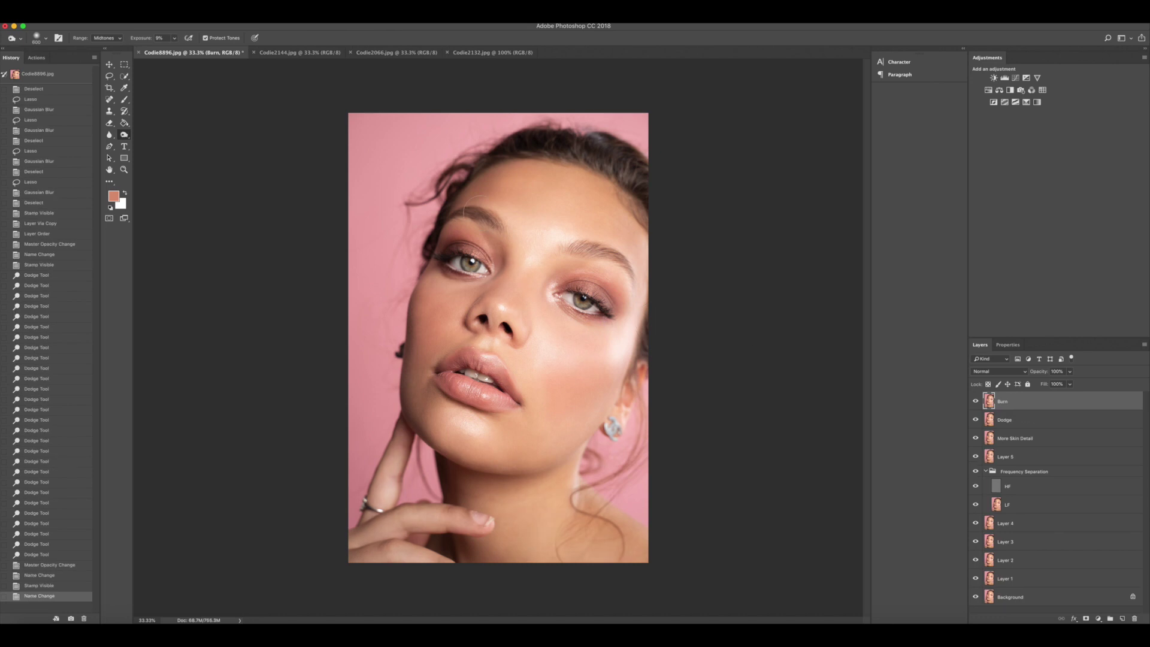
Step: Darken the forehead edge, outer cheeks and face contours on the Burn layer with the Burn tool
{"action": "mouse_move", "coordinate": [472, 212]}
{"action": "left_mouse_down"}
{"action": "mouse_move", "coordinate": [595, 247]}
{"action": "mouse_move", "coordinate": [651, 244]}
{"action": "left_mouse_up"}
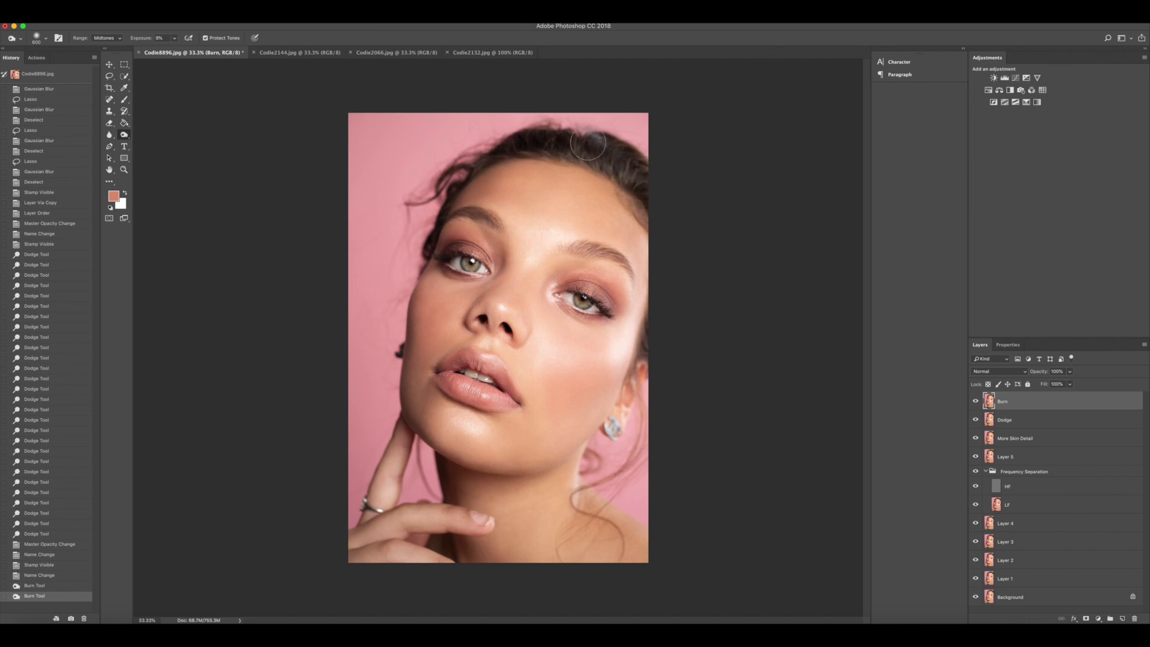
{"action": "left_click_drag", "start_coordinate": [646, 343], "coordinate": [624, 376]}
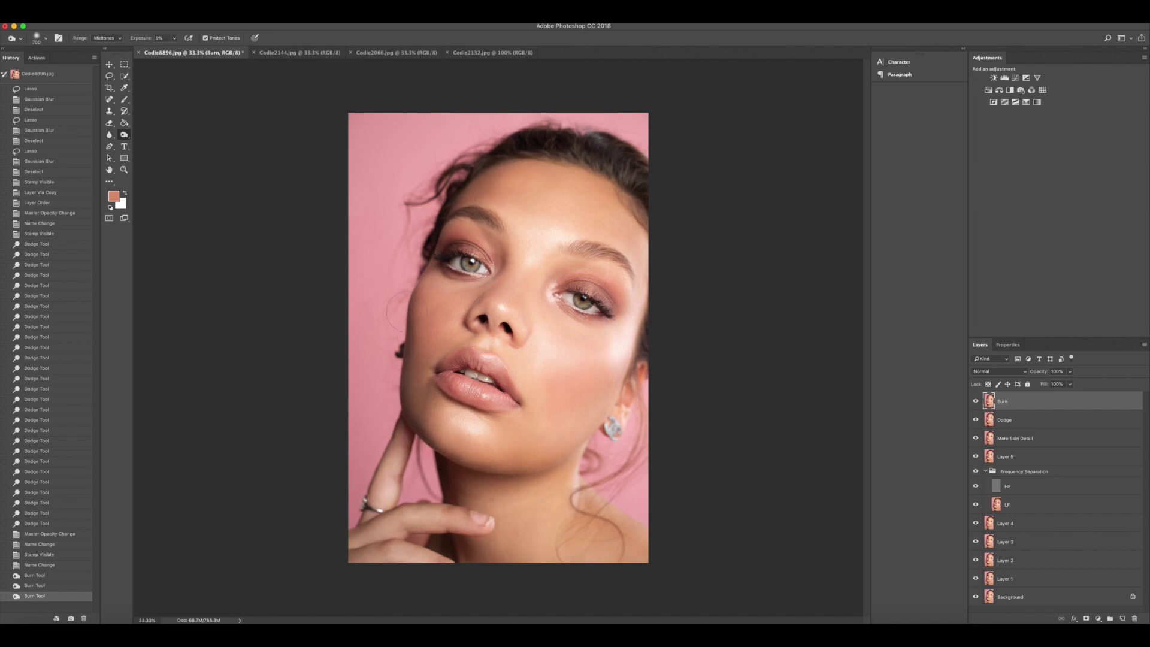
{"action": "mouse_move", "coordinate": [411, 334]}
{"action": "left_mouse_down"}
{"action": "mouse_move", "coordinate": [414, 312]}
{"action": "mouse_move", "coordinate": [448, 325]}
{"action": "left_mouse_up"}
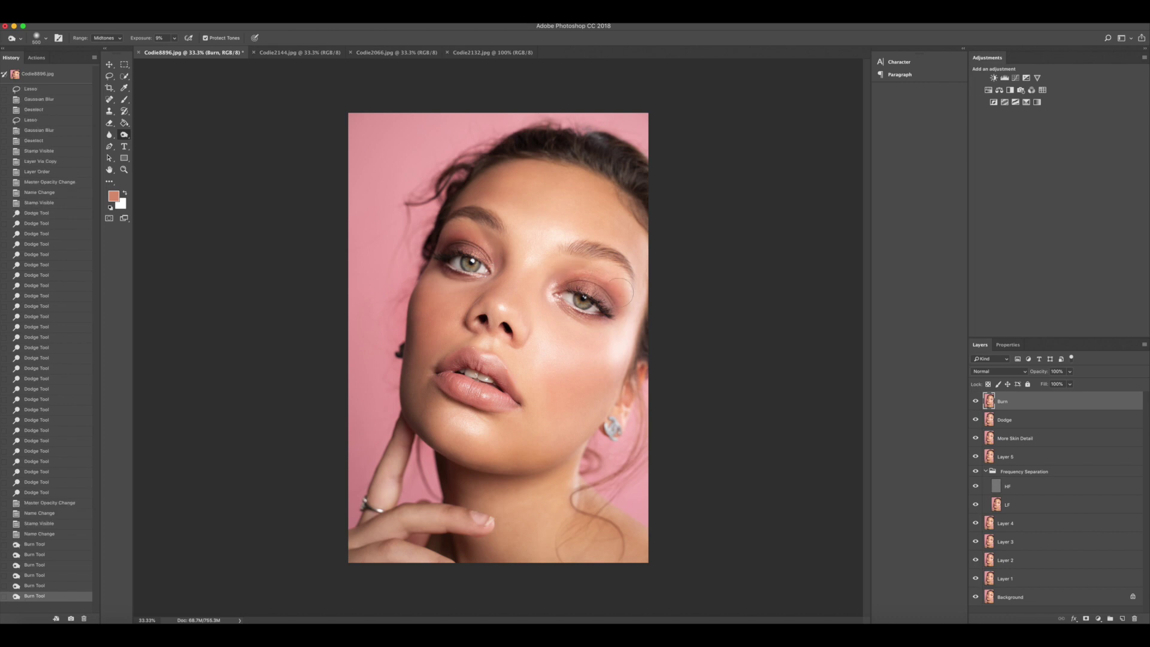
Step: Lower the opacity of the Burn layer and compare the image with and without it
{"action": "left_click_drag", "start_coordinate": [1070, 371], "coordinate": [1047, 391]}
{"action": "left_click", "coordinate": [976, 401]}
{"action": "left_click", "coordinate": [976, 401]}
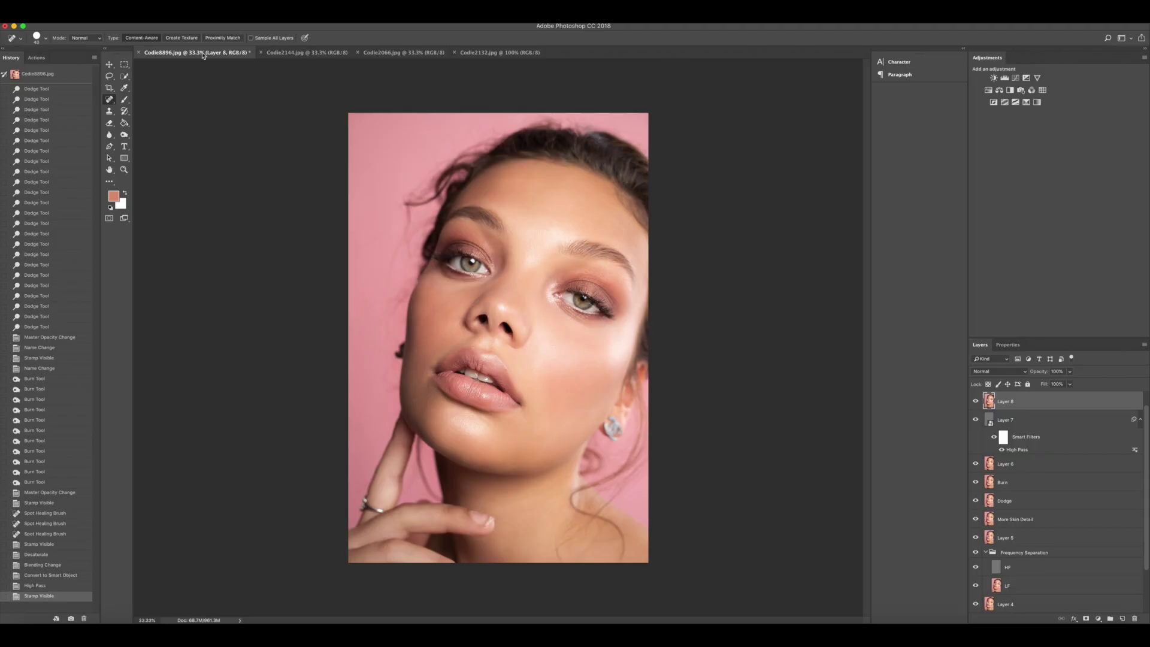
Step: Open the Liquify filter on the stamped Layer 8 and enlarge its brush
{"action": "left_click", "coordinate": [219, 12]}
{"action": "left_click", "coordinate": [269, 87]}
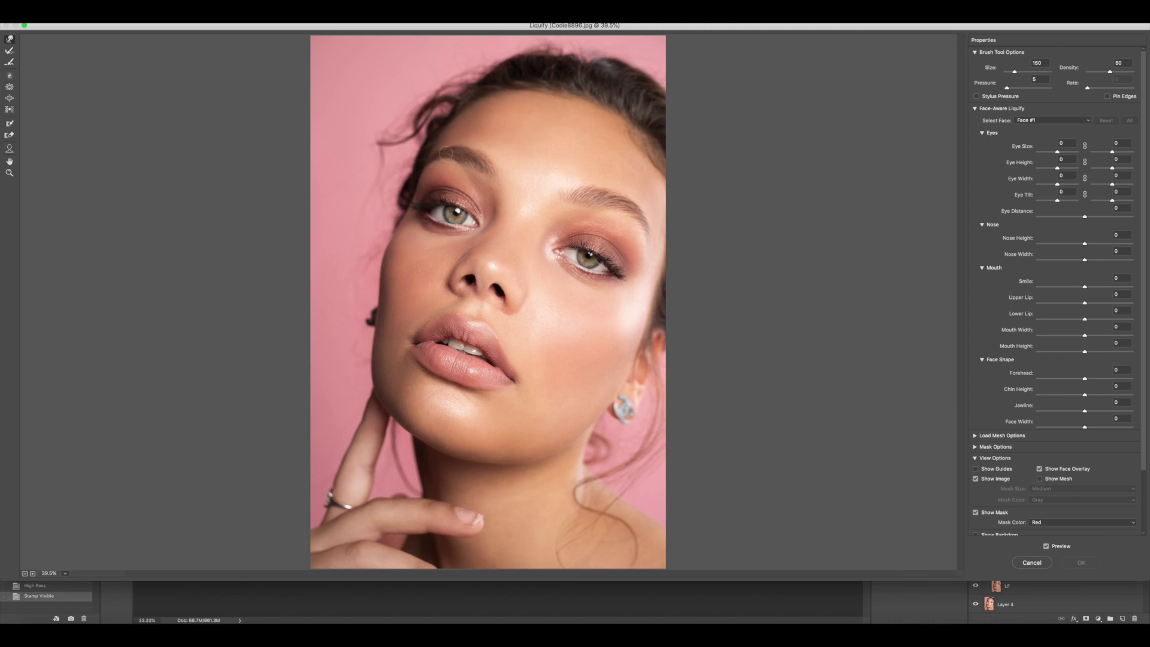
{"action": "key", "text": "bracketright"}
{"action": "key", "text": "bracketright"}
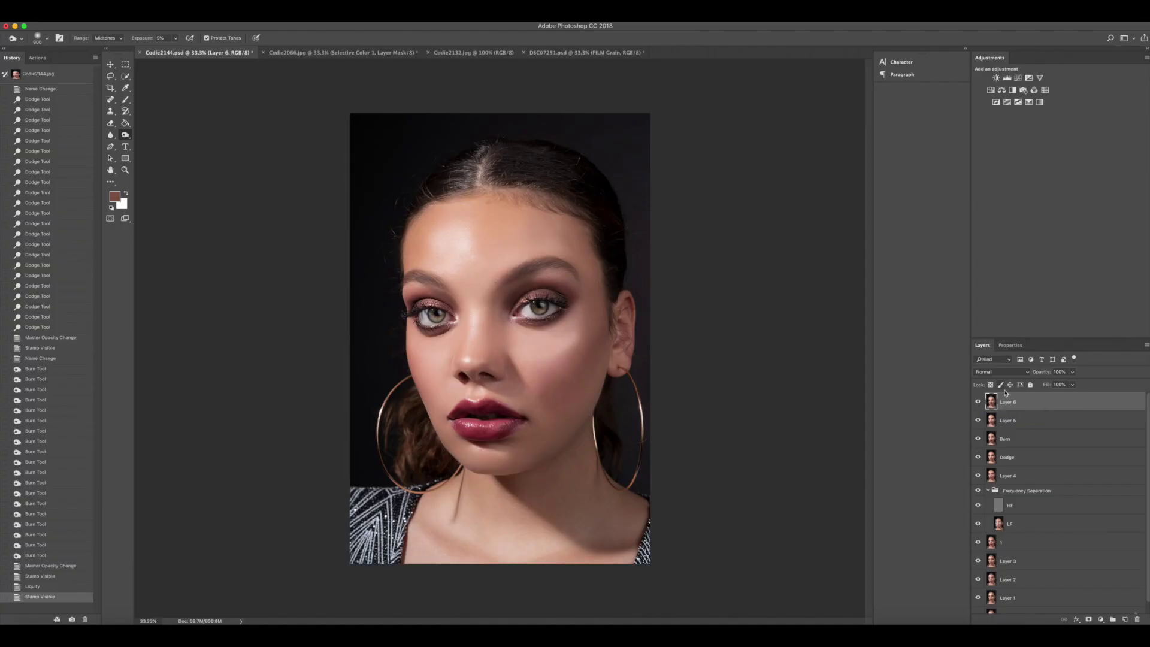
Step: Set the blend mode of Layer 6 in Codie2144.psd to Overlay and convert the layer to a smart object
{"action": "right_click", "coordinate": [1021, 405]}
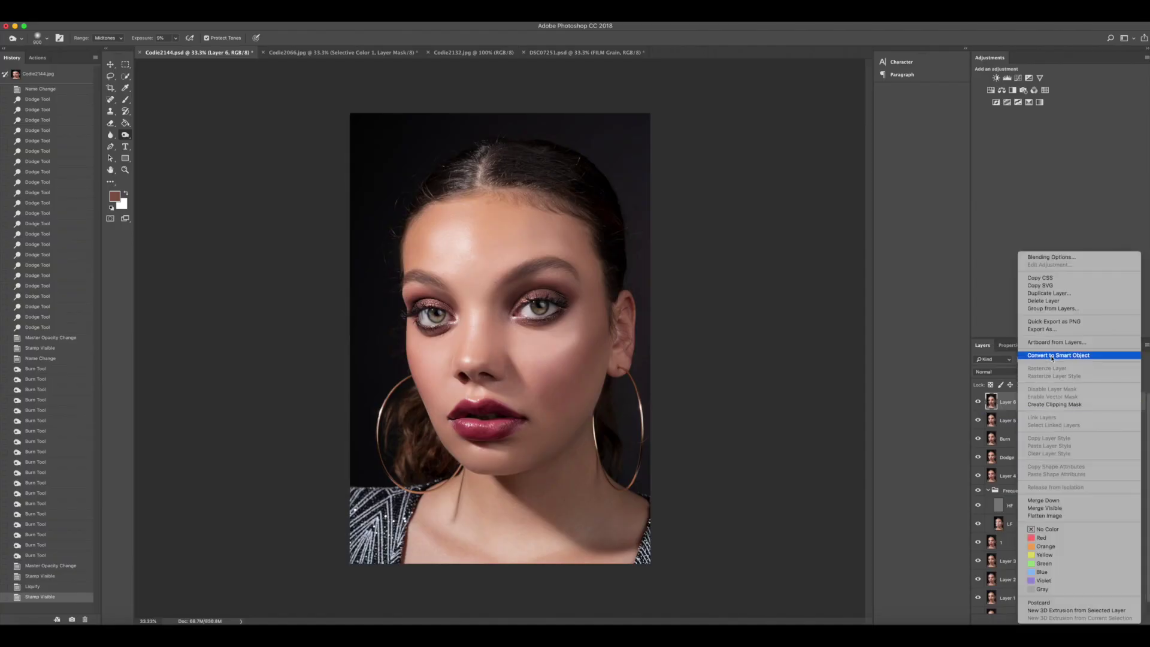
{"action": "left_click", "coordinate": [959, 382]}
{"action": "left_click", "coordinate": [999, 372]}
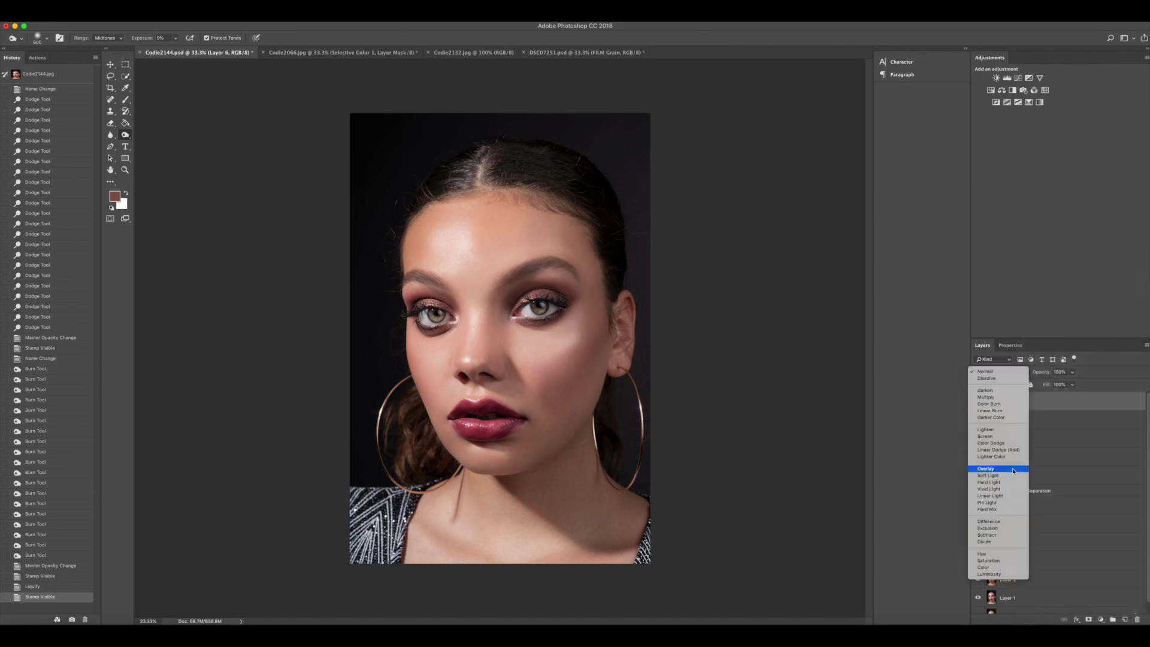
{"action": "left_click", "coordinate": [1013, 470]}
{"action": "key", "text": "shift+alt+o"}
{"action": "right_click", "coordinate": [1018, 401]}
{"action": "left_click", "coordinate": [1057, 355]}
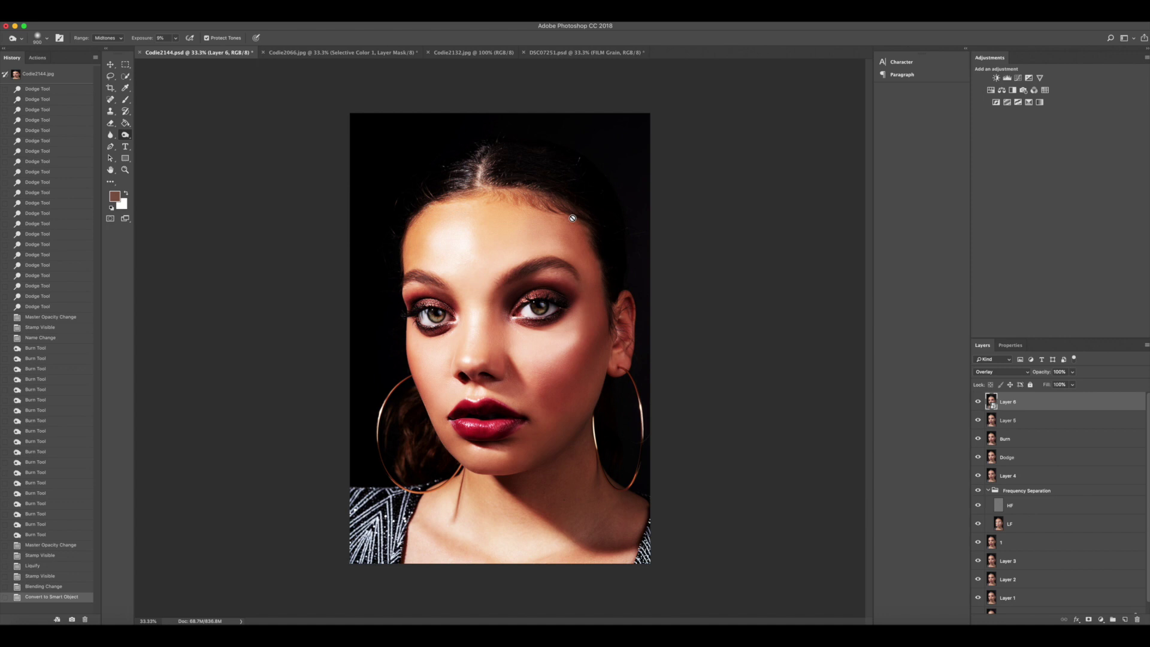
Step: Apply a High Pass smart filter to Layer 6 and compare the facial detail with and without the layer
{"action": "left_click", "coordinate": [994, 373]}
{"action": "left_click", "coordinate": [959, 363]}
{"action": "left_click", "coordinate": [194, 19]}
{"action": "mouse_move", "coordinate": [222, 22]}
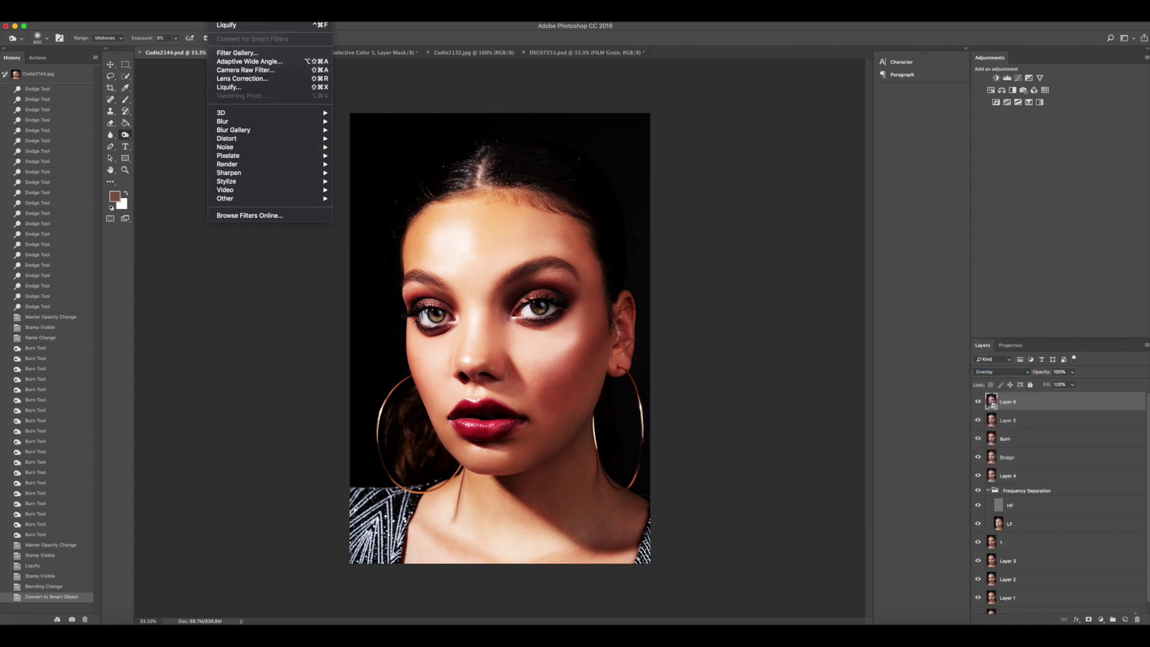
{"action": "mouse_move", "coordinate": [288, 125]}
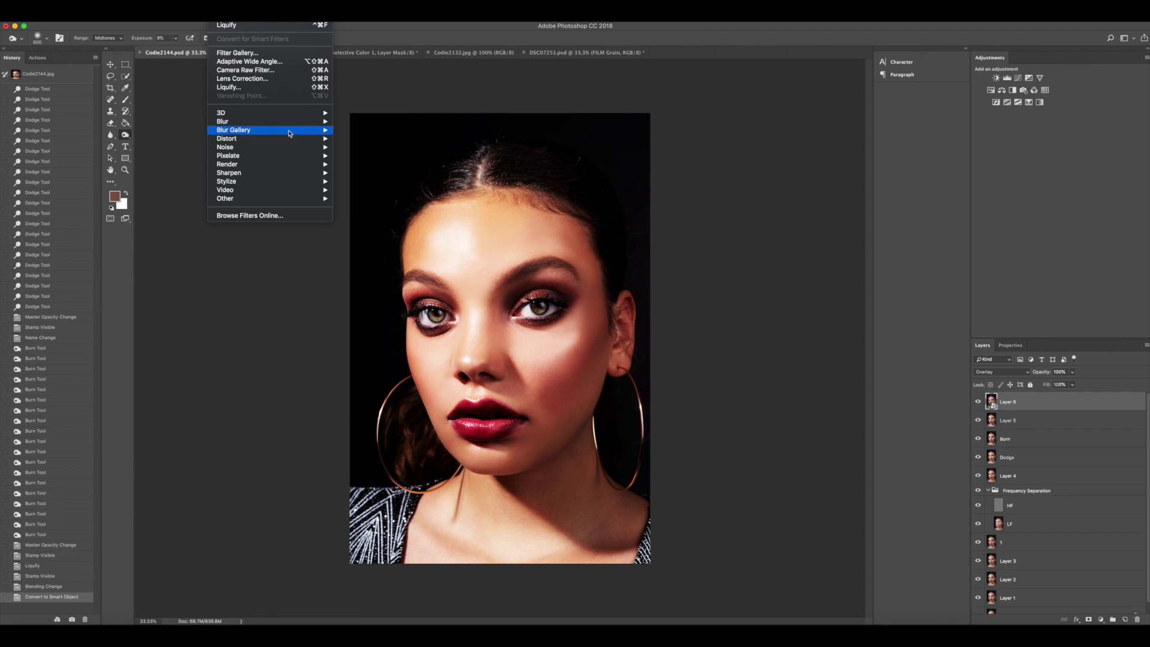
{"action": "mouse_move", "coordinate": [274, 198]}
{"action": "left_click", "coordinate": [371, 207]}
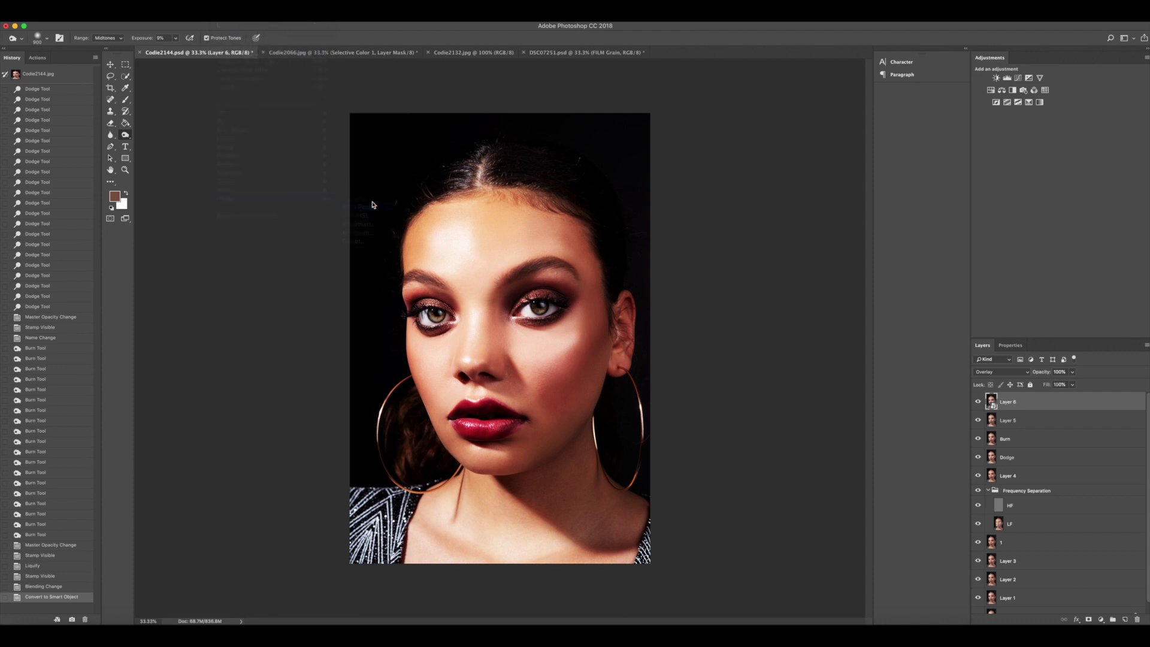
{"action": "key", "text": "Return"}
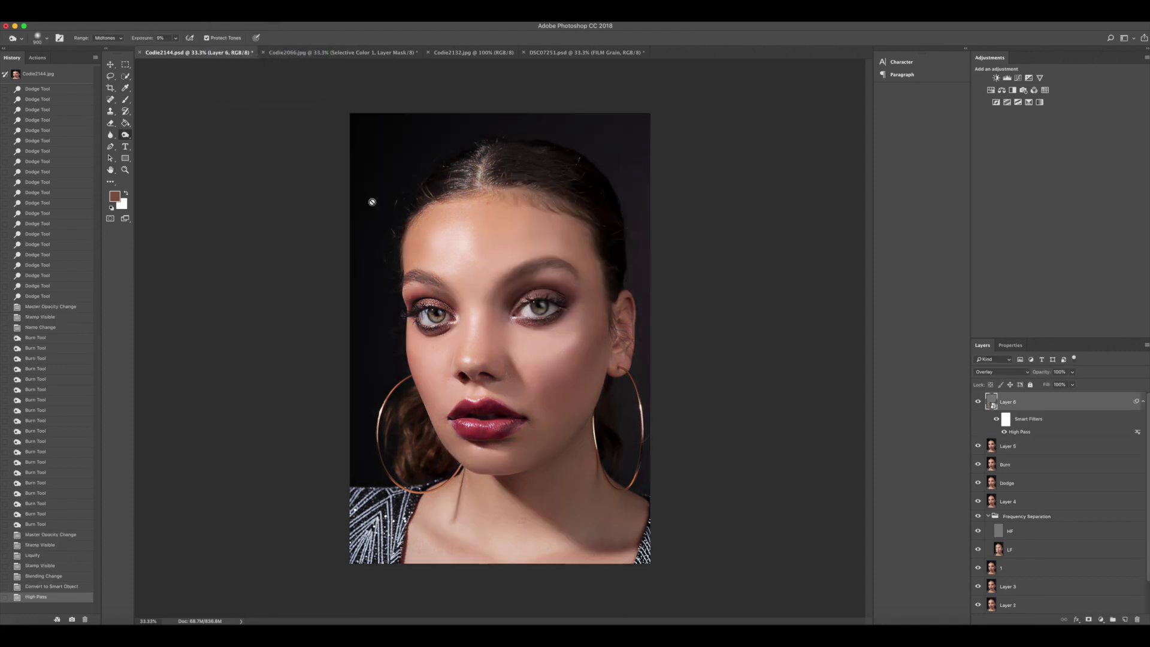
{"action": "key", "text": "super+plus"}
{"action": "key", "text": "super+plus"}
{"action": "key", "text": "super+plus"}
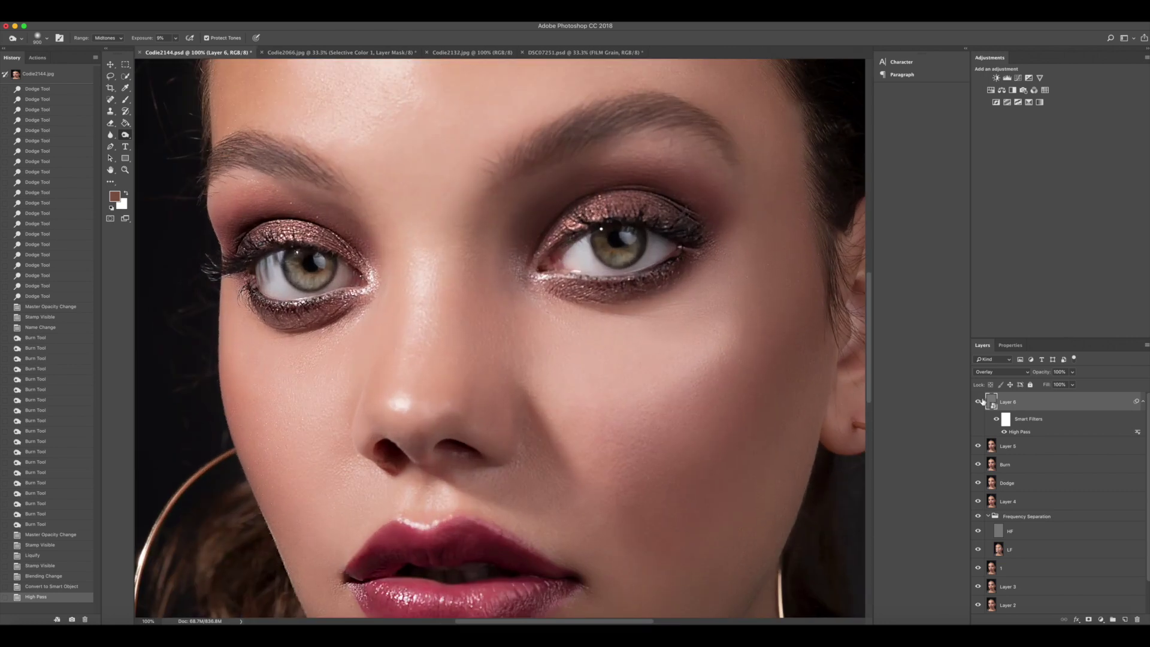
{"action": "left_click", "coordinate": [982, 401]}
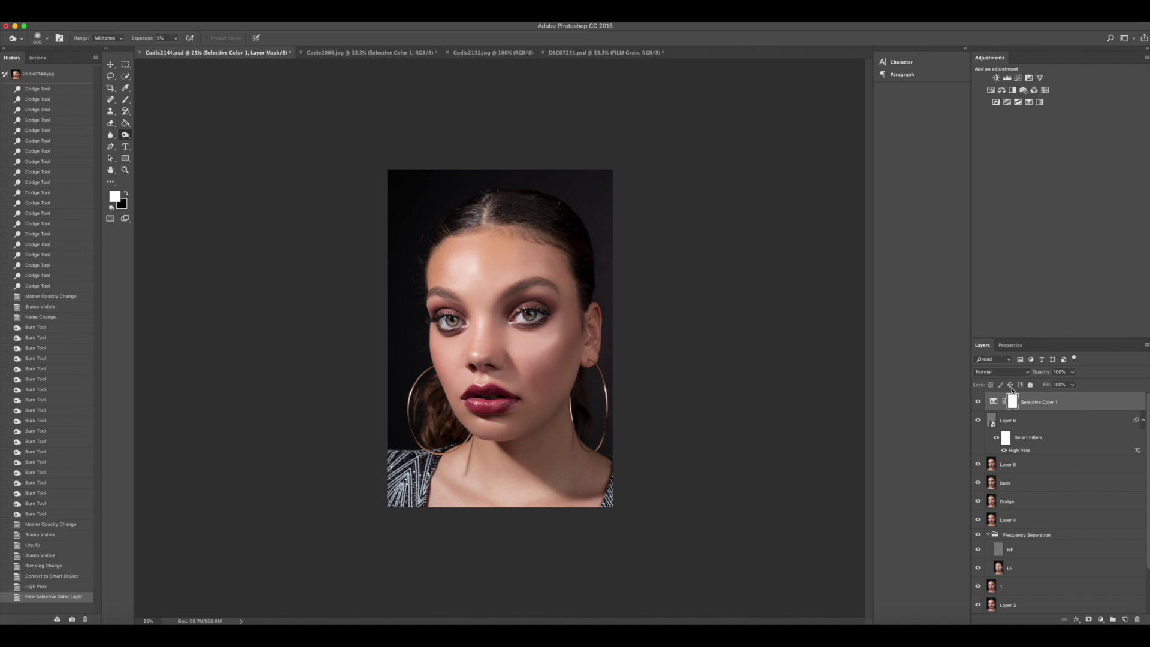
Step: Delete the Selective Color 1 layer and add a fresh Selective Color adjustment layer
{"action": "left_click", "coordinate": [981, 402]}
{"action": "left_click", "coordinate": [1072, 405]}
{"action": "key", "text": "Delete"}
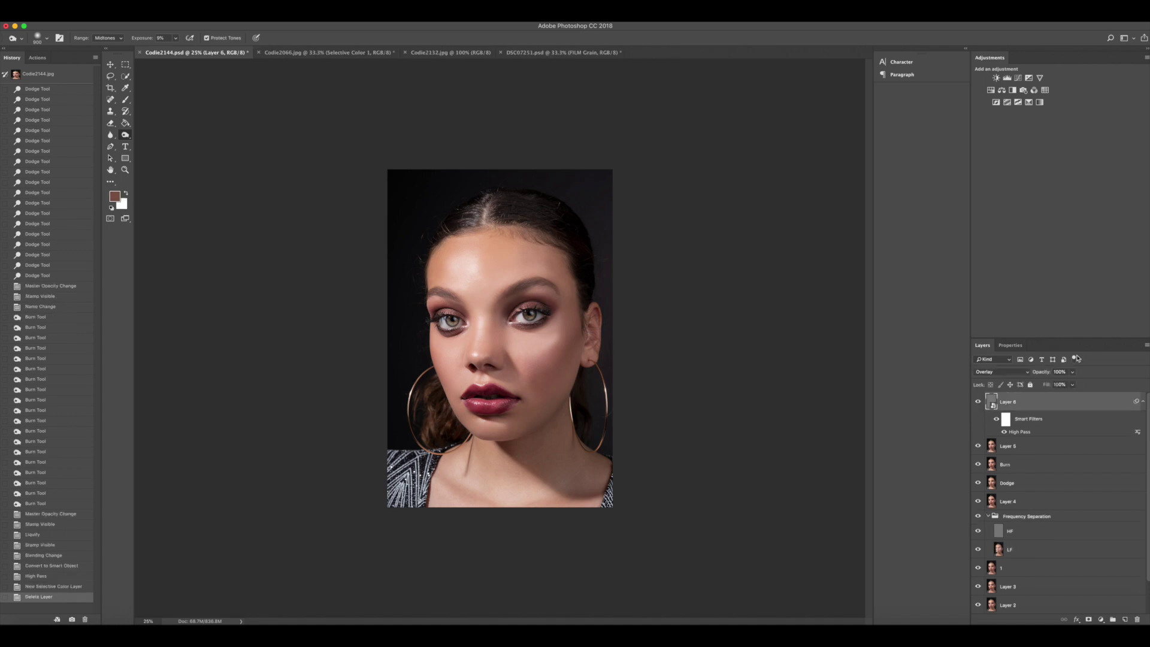
{"action": "left_click", "coordinate": [1029, 102]}
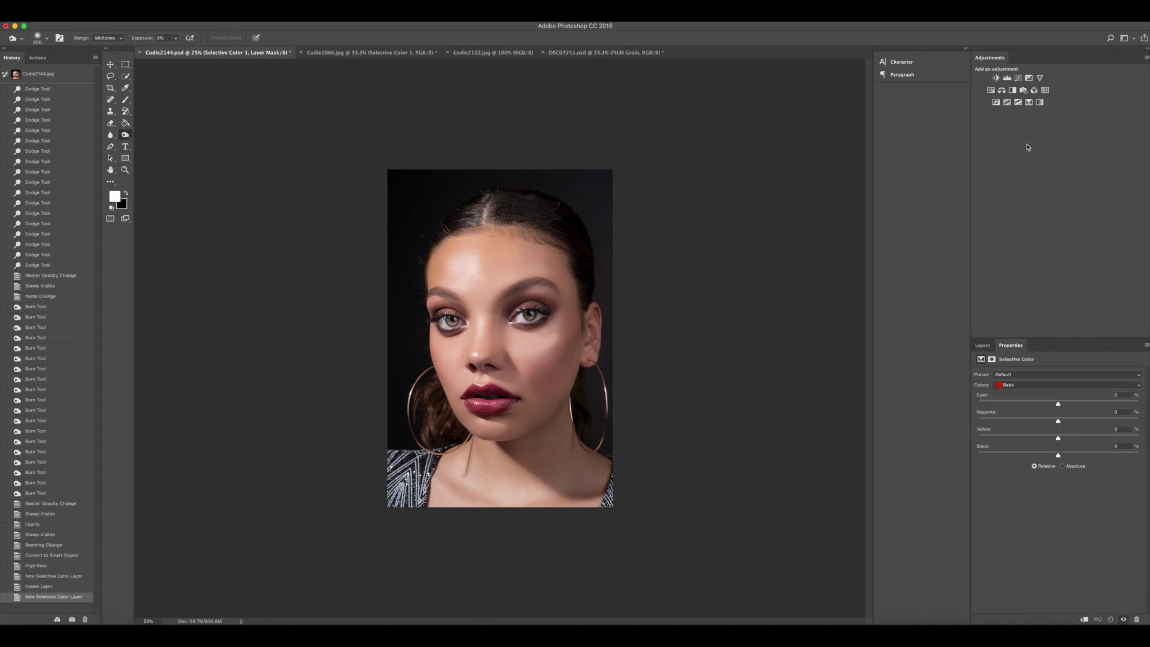
Step: For the Blacks in Selective Color, set Cyan to -2% and Magenta to +5%, and raise the Black amount
{"action": "left_click", "coordinate": [1014, 387]}
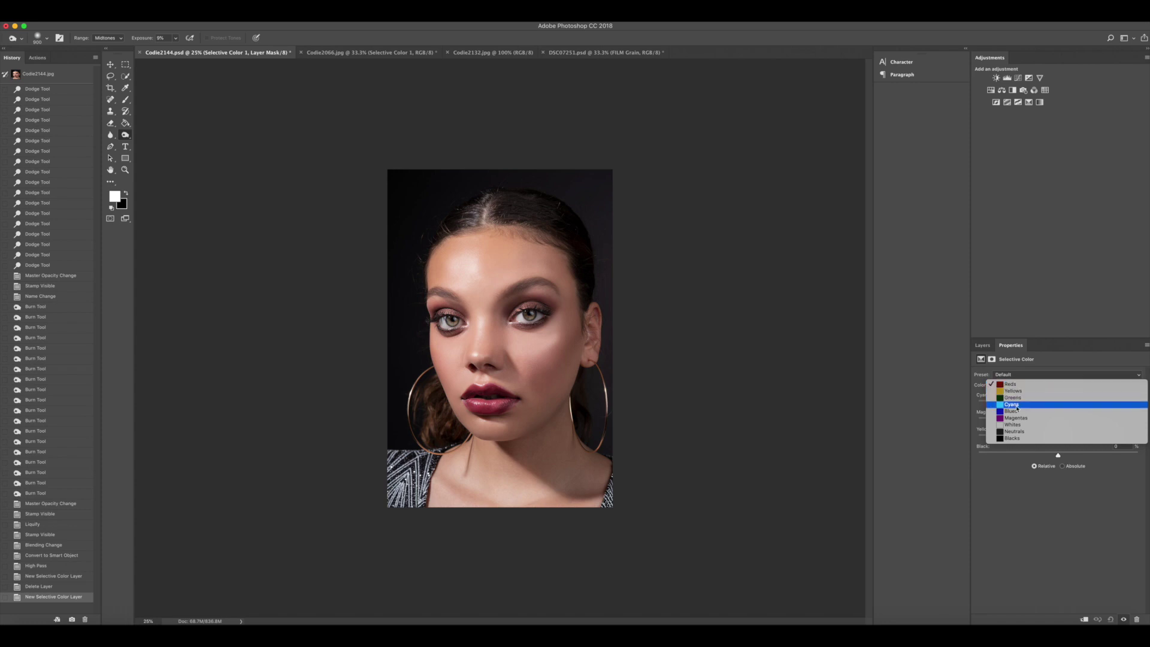
{"action": "left_click", "coordinate": [1025, 439]}
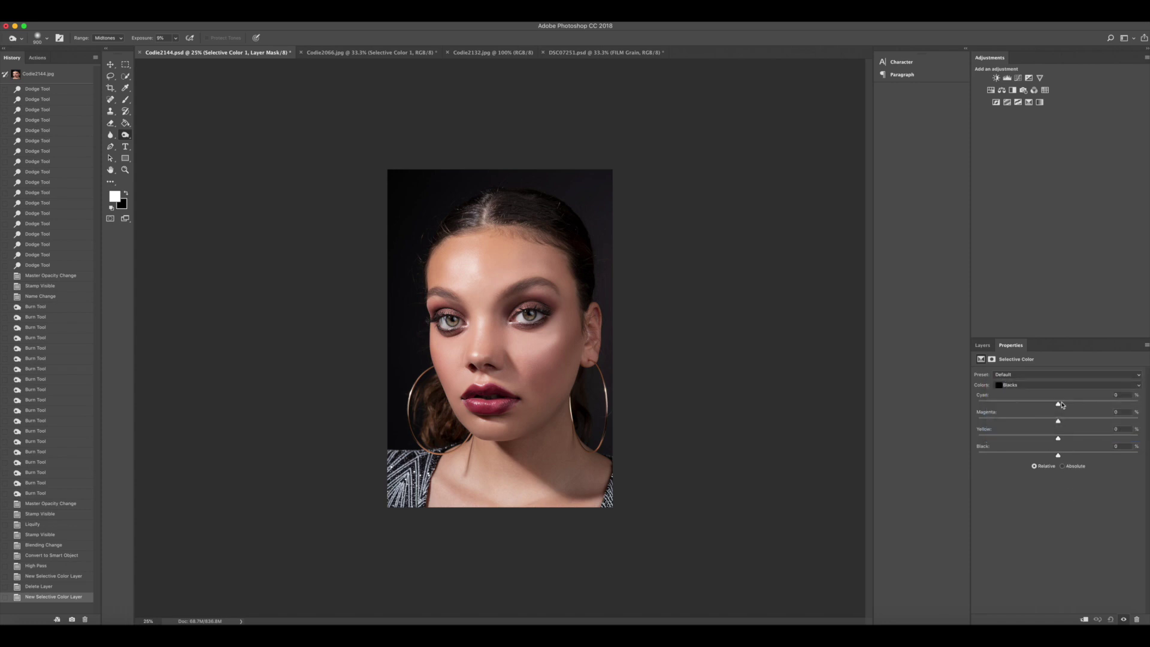
{"action": "mouse_move", "coordinate": [1061, 406]}
{"action": "left_mouse_down"}
{"action": "mouse_move", "coordinate": [1043, 406]}
{"action": "mouse_move", "coordinate": [1065, 406]}
{"action": "left_mouse_up"}
{"action": "left_click_drag", "start_coordinate": [1057, 407], "coordinate": [1062, 423]}
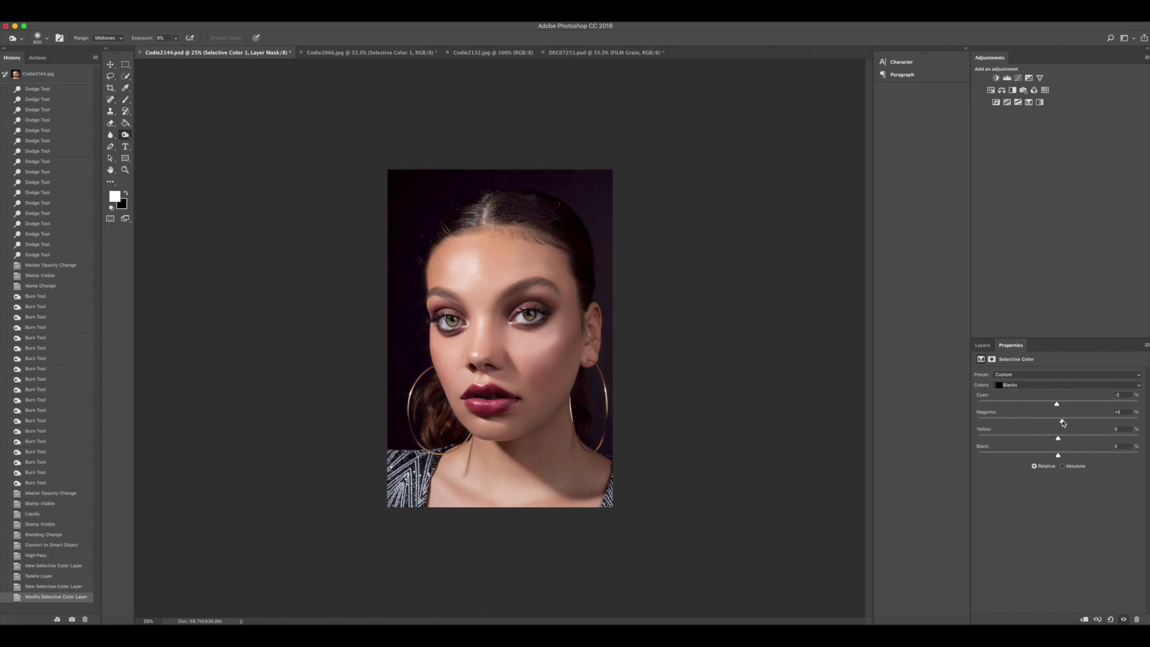
{"action": "left_click_drag", "start_coordinate": [1059, 457], "coordinate": [1069, 457]}
Step: For the Neutrals in Selective Color, set Cyan to -4% and raise the Magenta and Black amounts
{"action": "left_click", "coordinate": [1032, 386]}
{"action": "left_click", "coordinate": [1032, 375]}
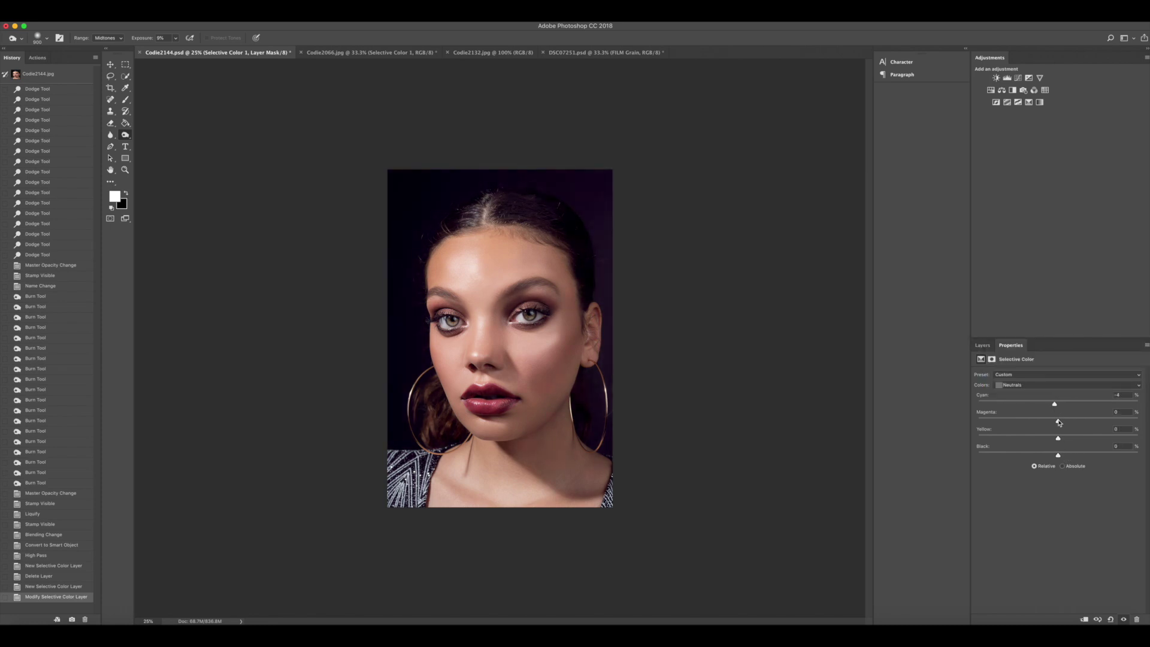
{"action": "left_click_drag", "start_coordinate": [1059, 423], "coordinate": [1065, 423]}
{"action": "left_click_drag", "start_coordinate": [1061, 458], "coordinate": [1065, 457]}
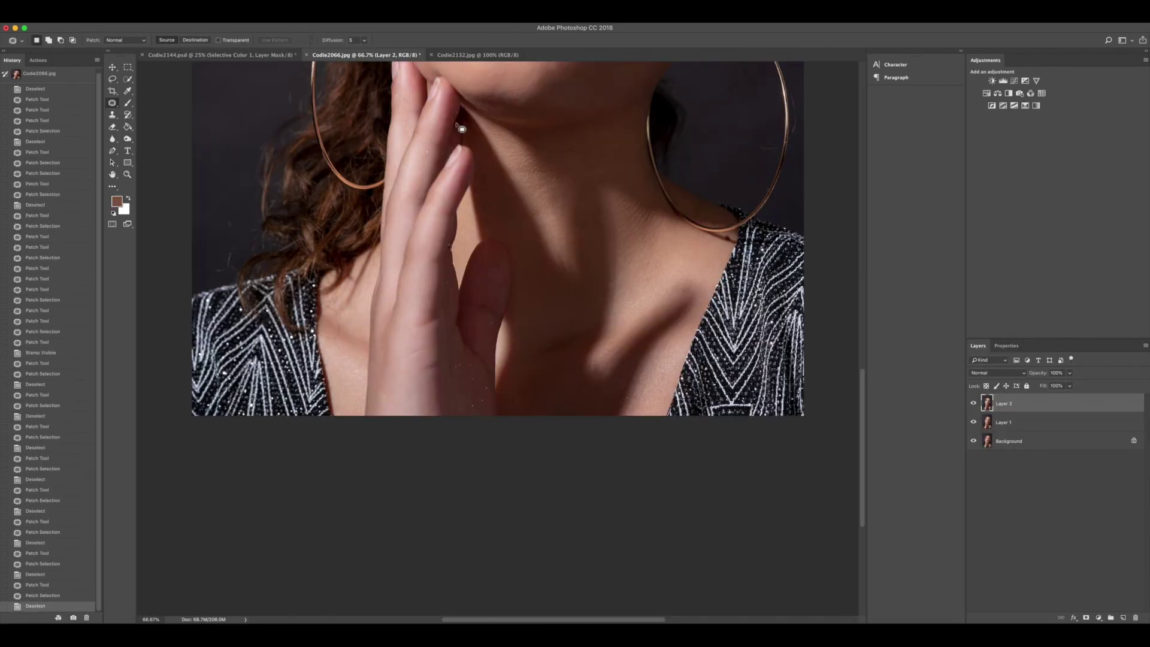
Step: Patch a remaining blemish in Codie2066.jpg and stamp the visible layers into a new layer
{"action": "scroll", "coordinate": [498, 335], "scroll_direction": "up", "scroll_amount": 10}
{"action": "key", "text": "super+0"}
{"action": "left_click_drag", "start_coordinate": [569, 178], "coordinate": [574, 183]}
{"action": "key", "text": "super+alt+shift+e"}
Step: Run the Frequency Separation action on the stamped portrait and accept its Gaussian Blur settings
{"action": "left_click", "coordinate": [39, 60]}
{"action": "left_click", "coordinate": [45, 619]}
{"action": "left_click", "coordinate": [821, 238]}
{"action": "key", "text": "super+equal"}
{"action": "key", "text": "super+equal"}
{"action": "key", "text": "super+shift+g"}
{"action": "left_click", "coordinate": [1000, 403]}
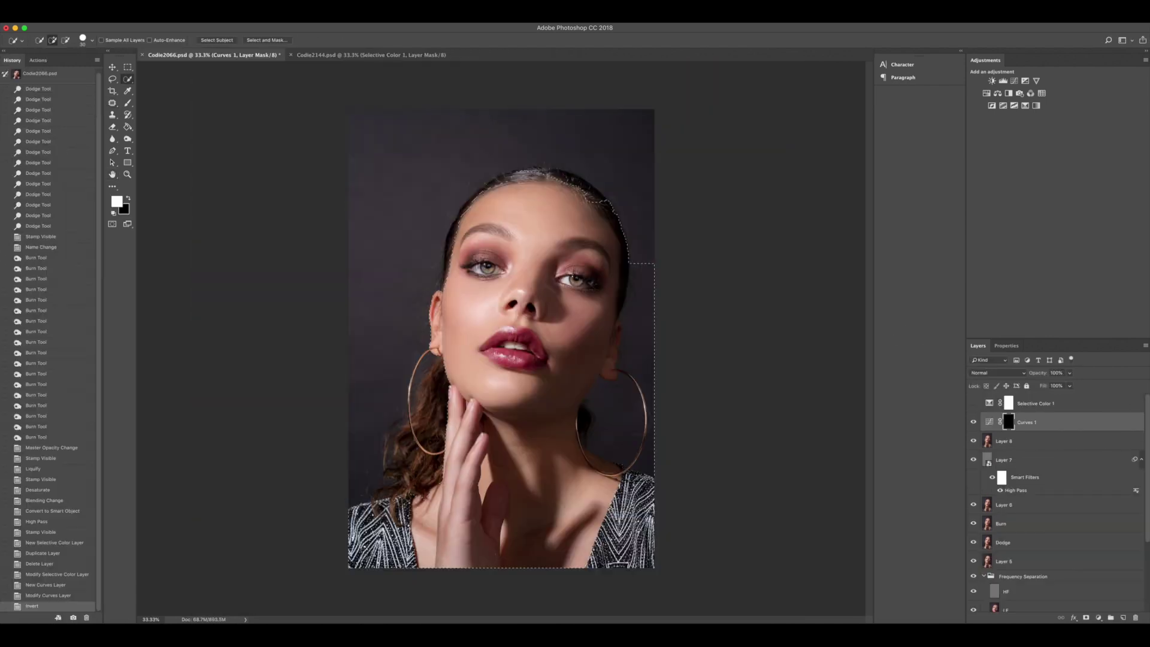
Step: Isolate the backdrop with the Quick Selection tool and paint white on the Curves 1 mask to darken it
{"action": "left_click_drag", "start_coordinate": [644, 270], "coordinate": [599, 144]}
{"action": "key", "text": "super+shift+i"}
{"action": "left_click", "coordinate": [128, 104]}
{"action": "left_click", "coordinate": [173, 103]}
{"action": "key", "text": "super+z"}
{"action": "mouse_move", "coordinate": [479, 120]}
{"action": "left_mouse_down"}
{"action": "mouse_move", "coordinate": [398, 116]}
{"action": "mouse_move", "coordinate": [384, 419]}
{"action": "left_mouse_up"}
{"action": "key", "text": "super+d"}
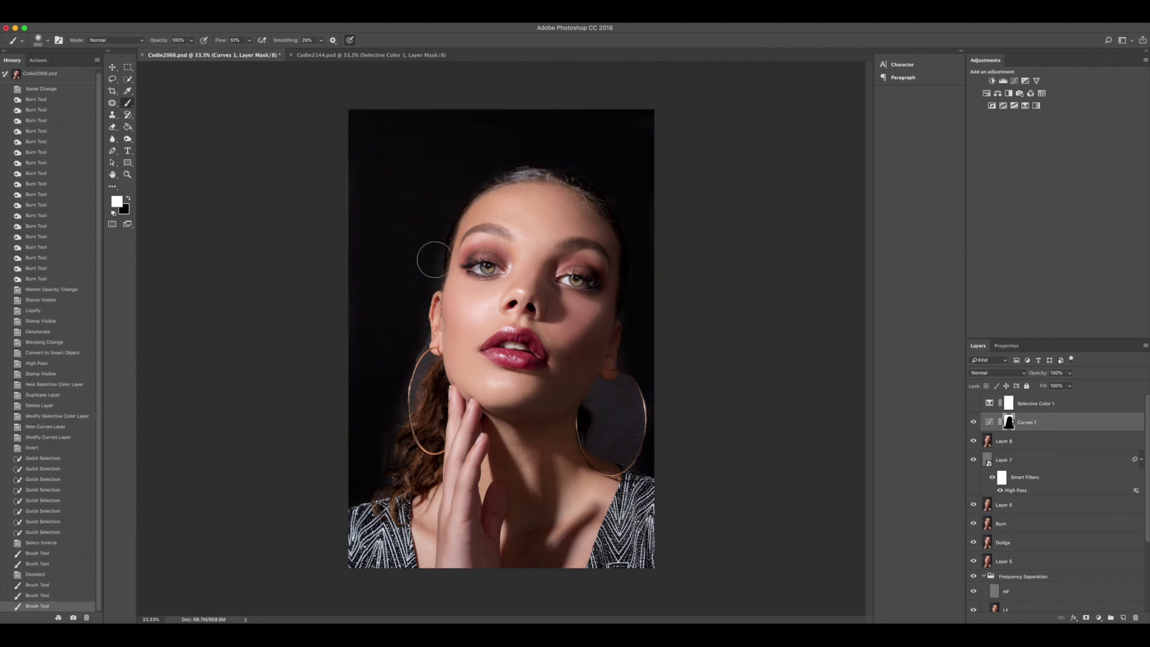
Step: Refine the Curves 1 mask around the hair, earrings and face edge, painting with white and black
{"action": "left_click_drag", "start_coordinate": [426, 365], "coordinate": [419, 440]}
{"action": "key", "text": "x"}
{"action": "mouse_move", "coordinate": [617, 390]}
{"action": "left_mouse_down"}
{"action": "mouse_move", "coordinate": [614, 455]}
{"action": "mouse_move", "coordinate": [626, 300]}
{"action": "left_mouse_up"}
Step: Try a different curve on the Curves 1 adjustment, then delete that layer
{"action": "double_click", "coordinate": [990, 422]}
{"action": "left_click_drag", "start_coordinate": [1077, 494], "coordinate": [1060, 440]}
{"action": "key", "text": "Delete"}
Step: Add a Curves layer with an inverted mask, paint its effect onto the backdrop, and open the Selective Color 1 settings
{"action": "left_click", "coordinate": [1015, 81]}
{"action": "key", "text": "super+i"}
{"action": "left_click_drag", "start_coordinate": [477, 162], "coordinate": [395, 130]}
{"action": "key", "text": "super+minus"}
{"action": "left_click", "coordinate": [989, 406]}
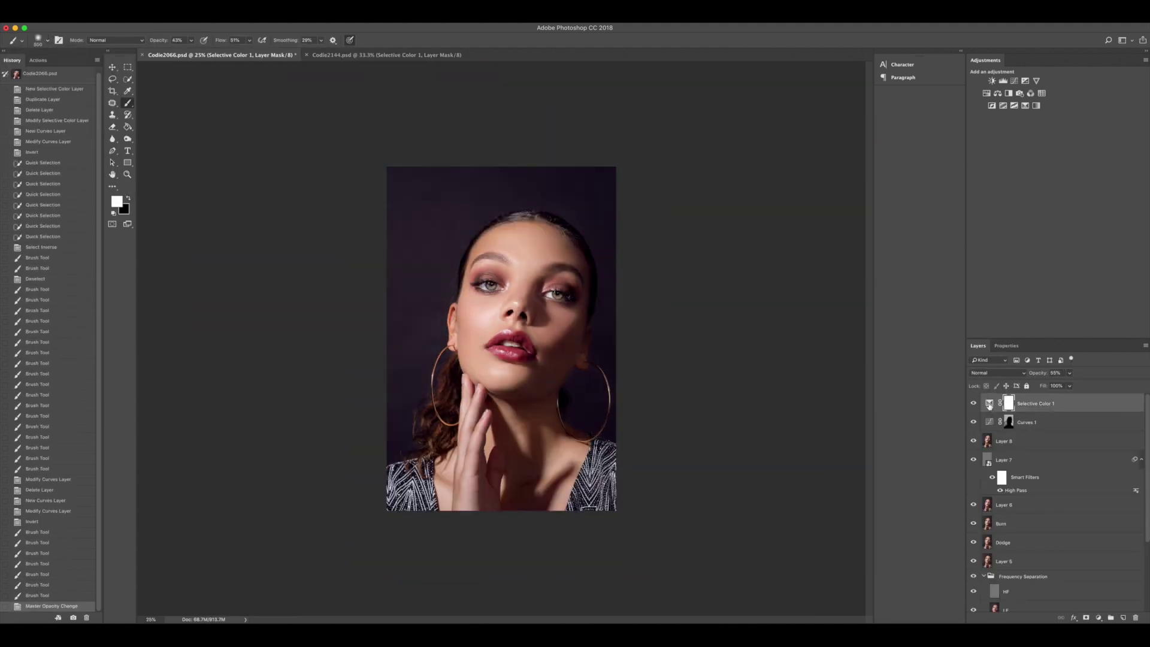